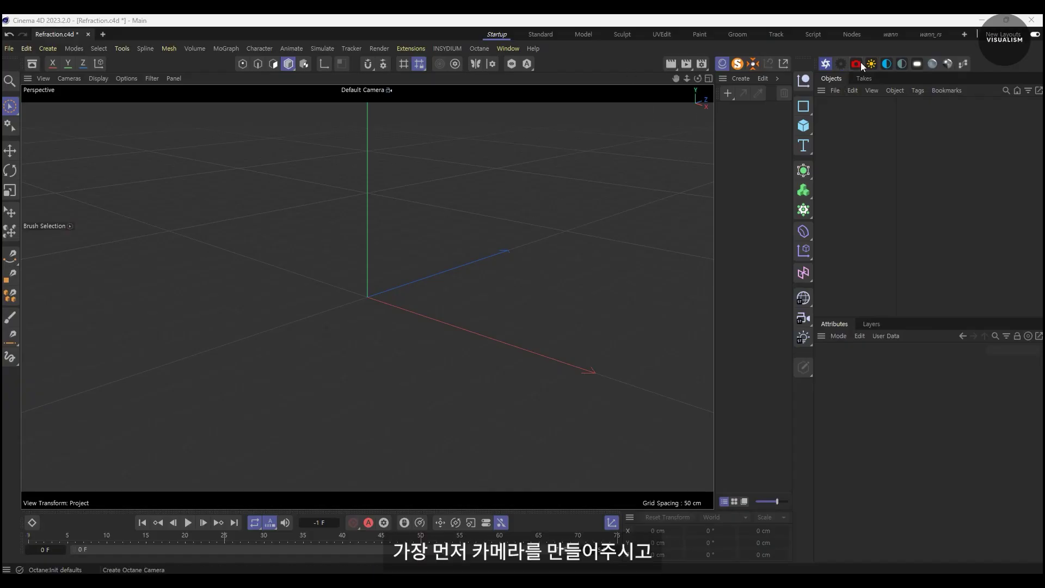
# Step: Add an active Octane camera and set its position to 0, 0, 0
pyautogui.click(857, 63)
pyautogui.click(891, 103)
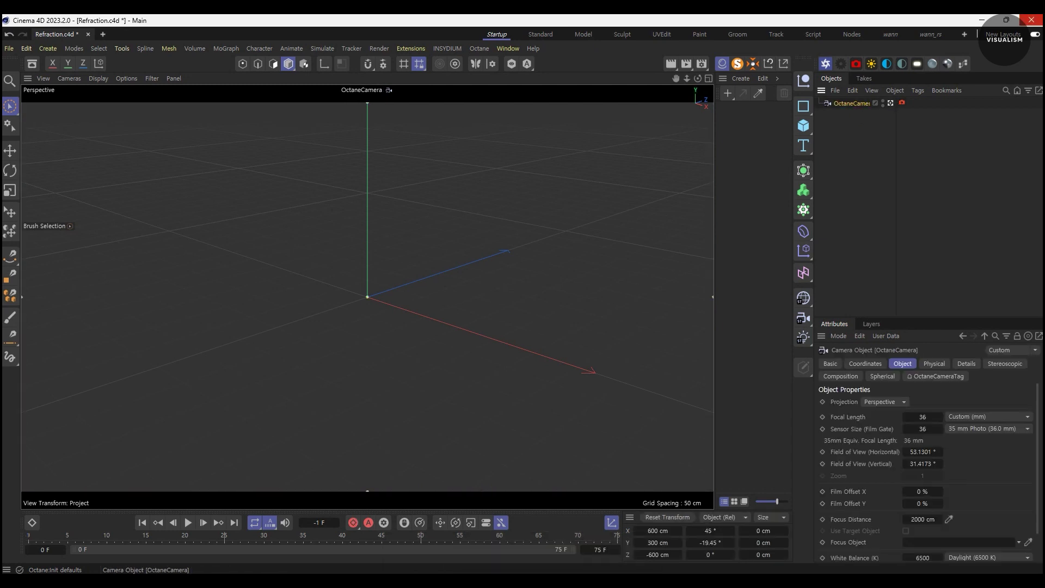
pyautogui.click(858, 364)
pyautogui.doubleClick(871, 417)
pyautogui.write('00')
pyautogui.press('Return')
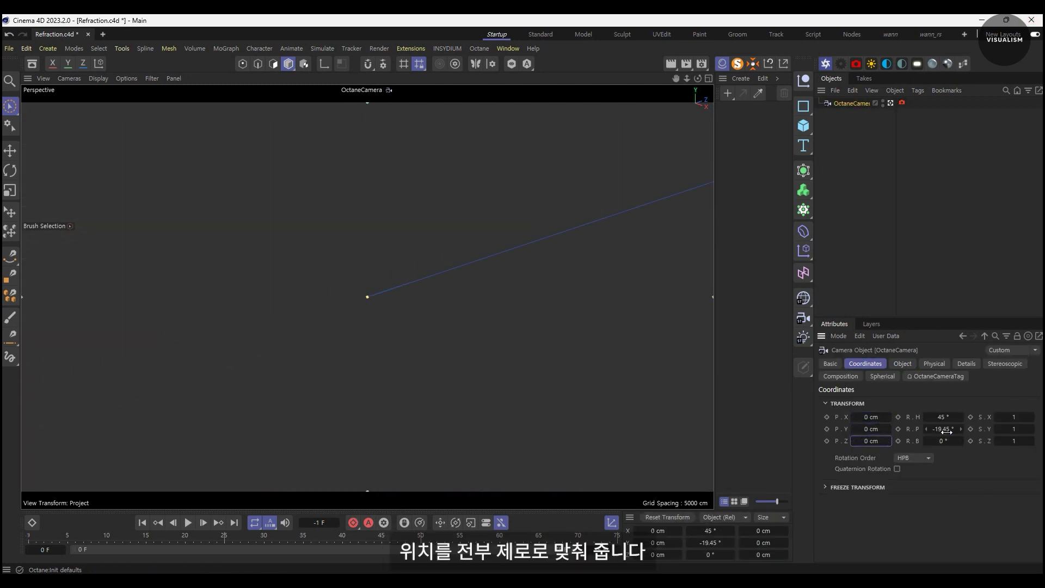
# Step: Add a 1920 × 1080 cm plane and frame the camera in the side view
pyautogui.click(803, 126)
pyautogui.click(847, 163)
pyautogui.click(903, 364)
pyautogui.doubleClick(901, 390)
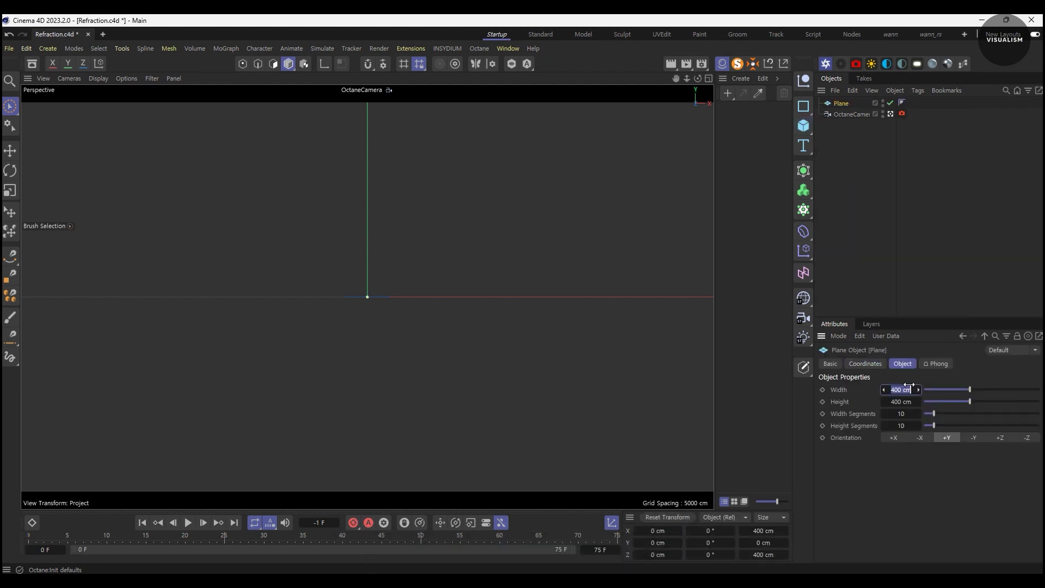
pyautogui.write('192')
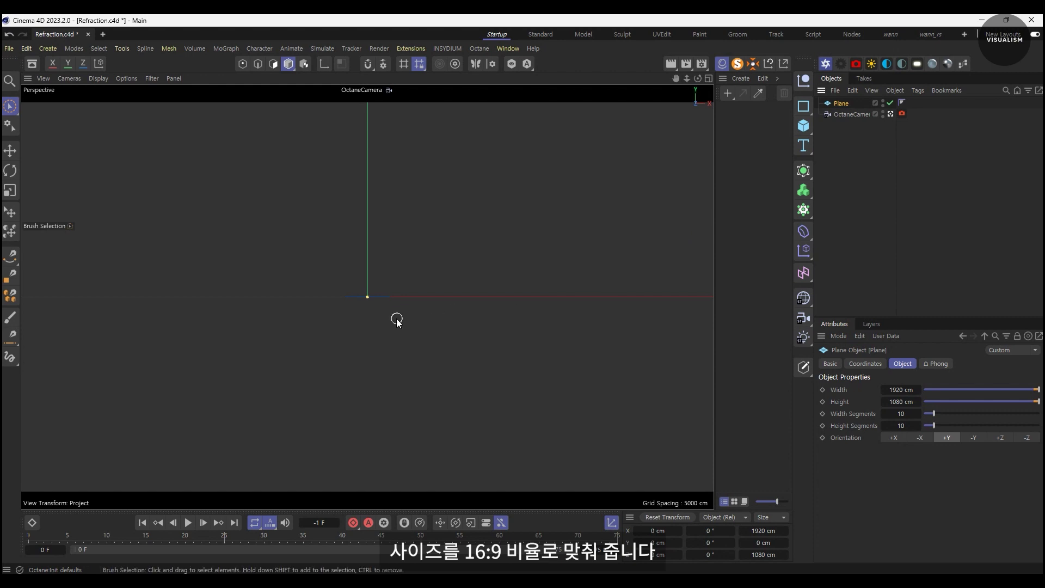
pyautogui.press('F3')
pyautogui.press('h')
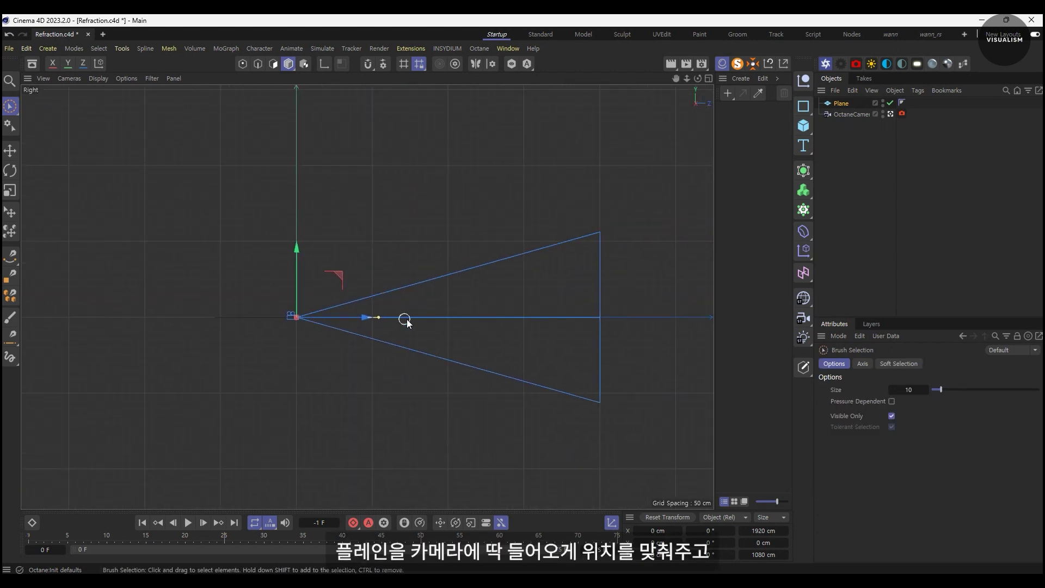
# Step: Move the plane to the frustum's far end, rotate it 90° and scale it to fill the frame
pyautogui.moveTo(278, 326); pyautogui.dragTo(625, 327)
pyautogui.press('r')
pyautogui.moveTo(599, 286)
pyautogui.mouseDown()
pyautogui.moveTo(576, 256)
pyautogui.moveTo(528, 240)
pyautogui.mouseUp()
pyautogui.press('F1')
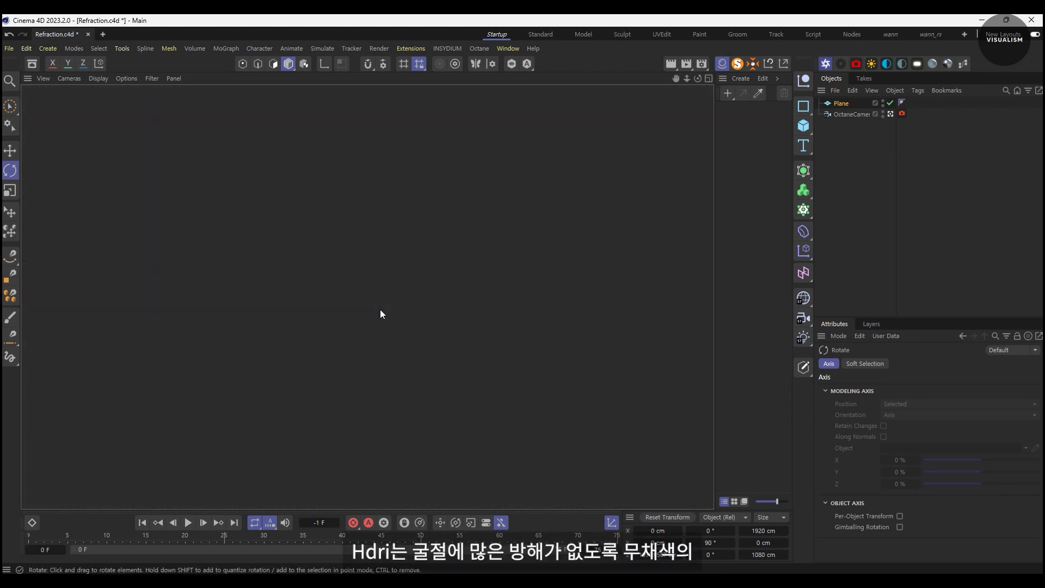
pyautogui.press('t')
pyautogui.moveTo(453, 381); pyautogui.dragTo(518, 393)
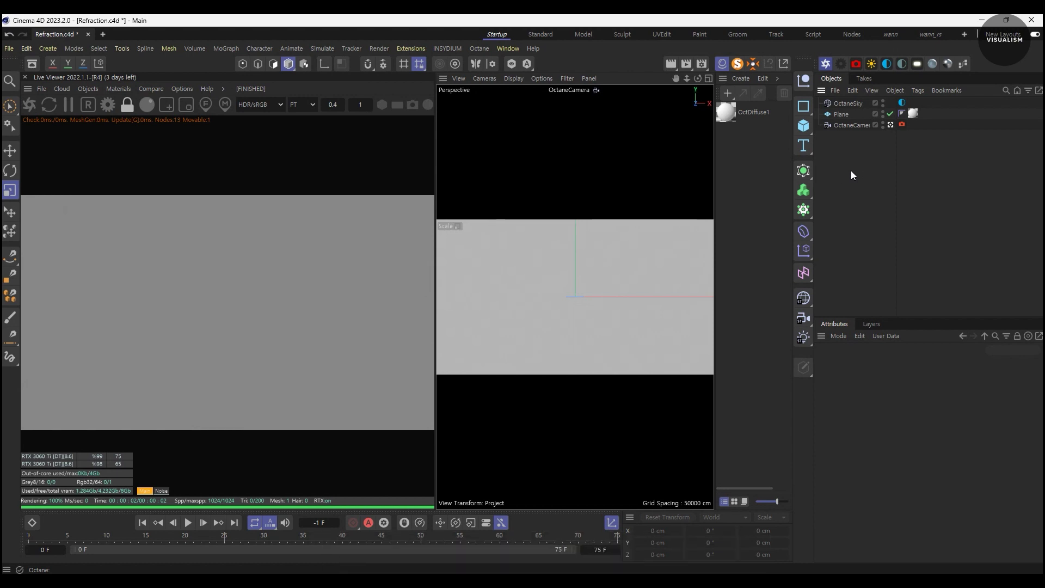
# Step: In the plane material's node graph, wire the poster ImageTexture into Diffuse
pyautogui.doubleClick(913, 113)
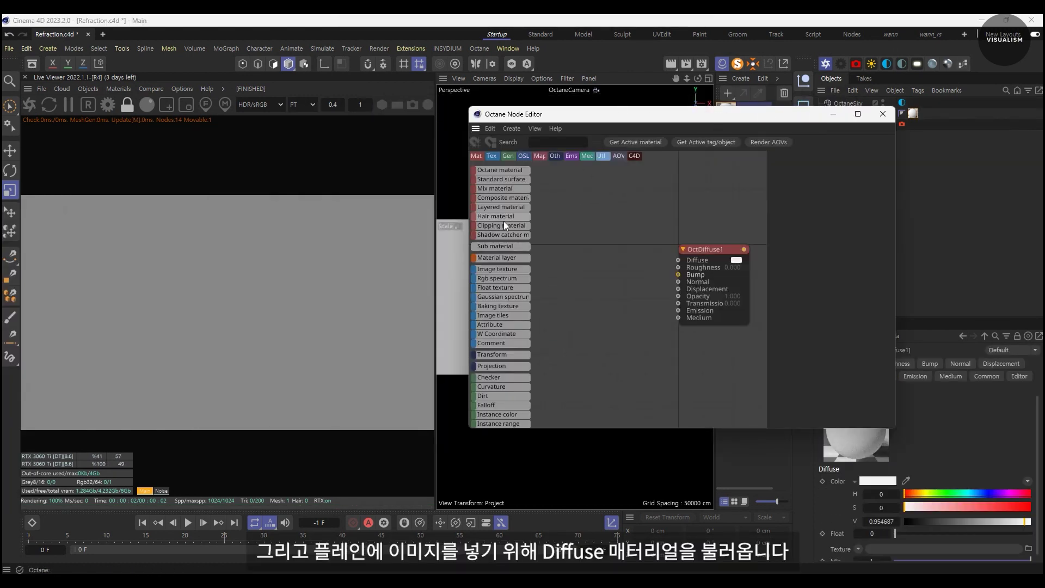
pyautogui.moveTo(896, 429); pyautogui.dragTo(1007, 505)
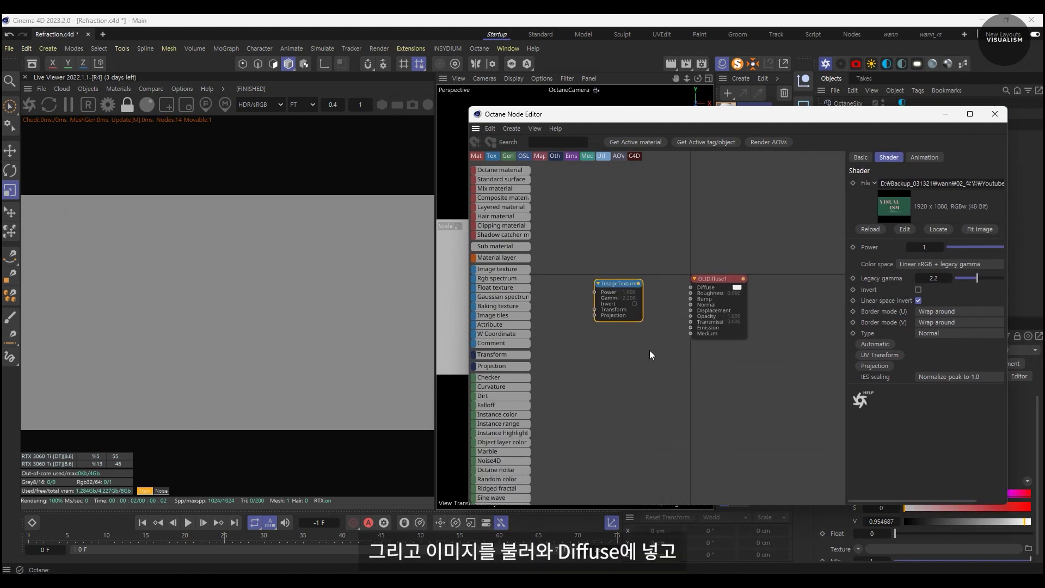
pyautogui.moveTo(629, 274)
pyautogui.mouseDown()
pyautogui.moveTo(698, 278)
pyautogui.moveTo(777, 252)
pyautogui.mouseUp()
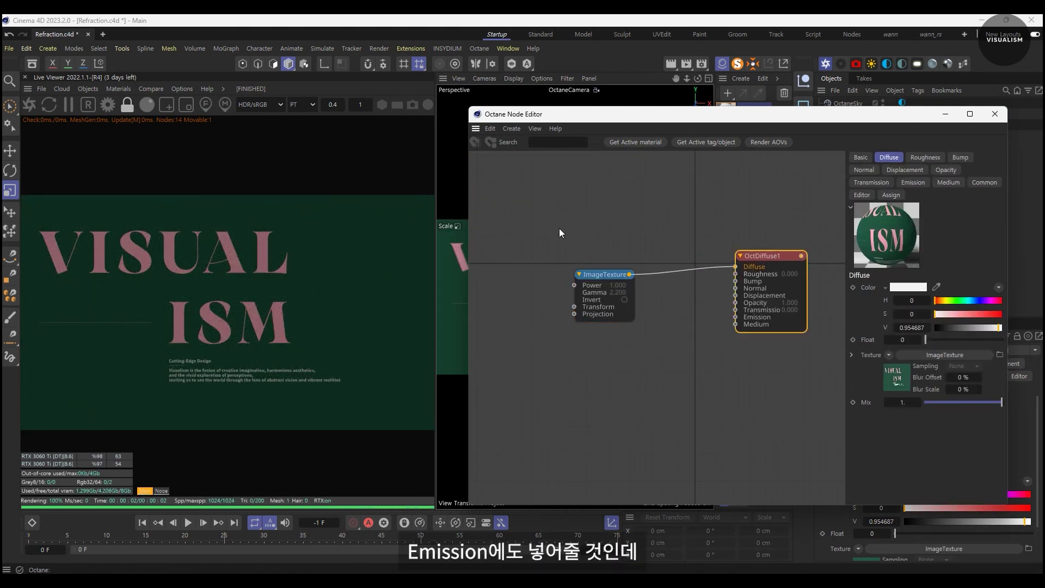
pyautogui.moveTo(610, 275); pyautogui.dragTo(588, 270)
pyautogui.scroll(-5, 495, 388)
pyautogui.scroll(-5, 498, 438)
# Step: Route the image through a Texture Emission node with Surface brightness on and power about 0.51
pyautogui.moveTo(508, 398)
pyautogui.mouseDown()
pyautogui.moveTo(661, 308)
pyautogui.moveTo(655, 317)
pyautogui.moveTo(690, 313)
pyautogui.mouseUp()
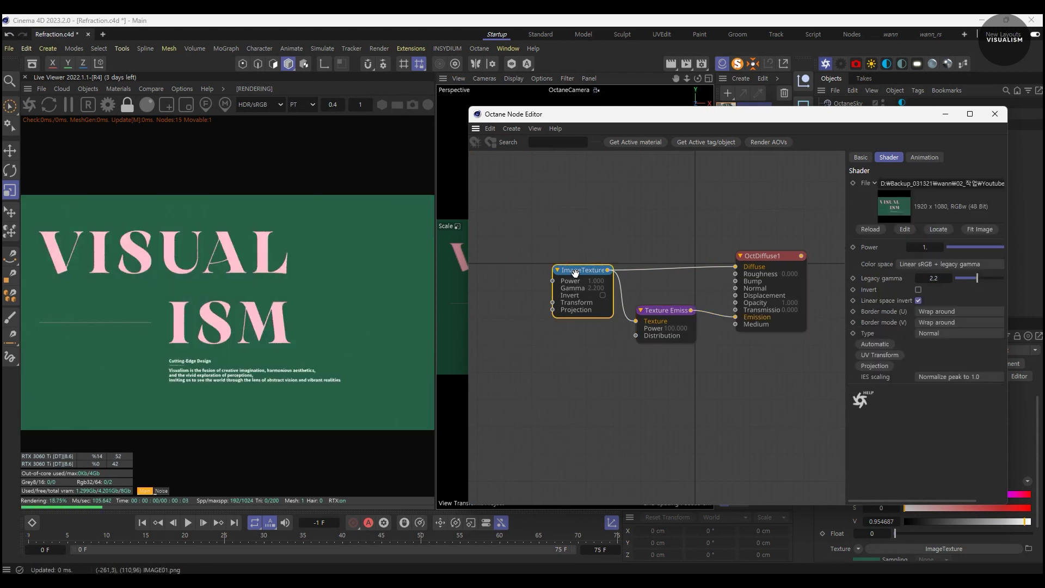
pyautogui.moveTo(582, 270); pyautogui.dragTo(555, 272)
pyautogui.click(665, 310)
pyautogui.click(925, 262)
pyautogui.moveTo(990, 251); pyautogui.dragTo(989, 251)
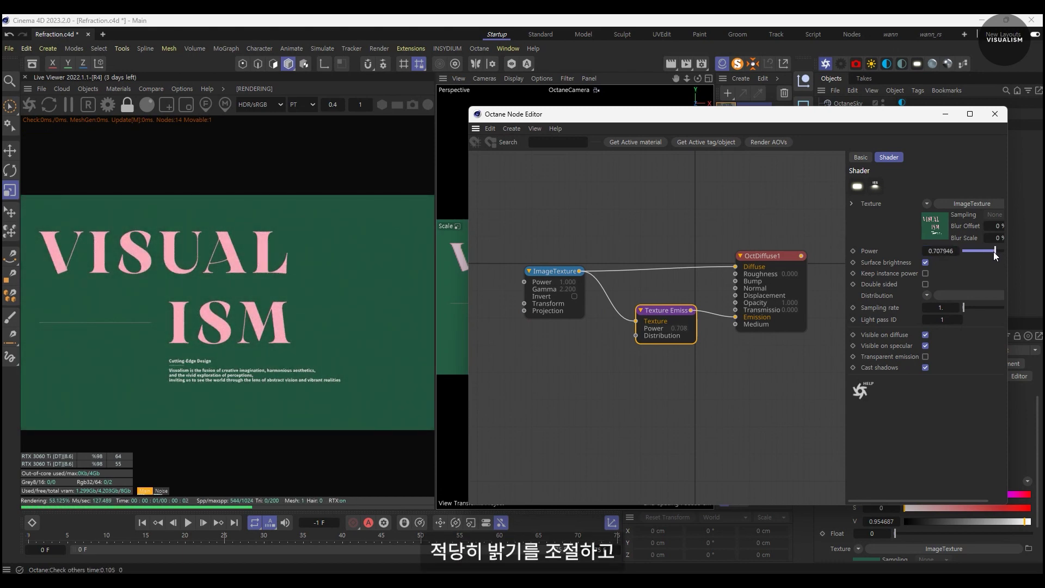
pyautogui.moveTo(994, 252); pyautogui.dragTo(990, 254)
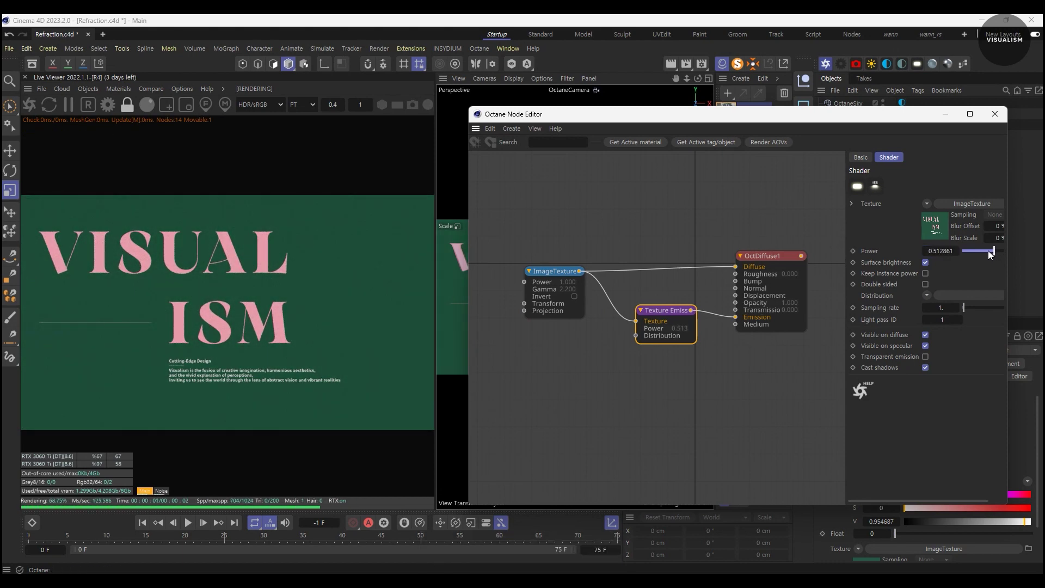
pyautogui.click(995, 114)
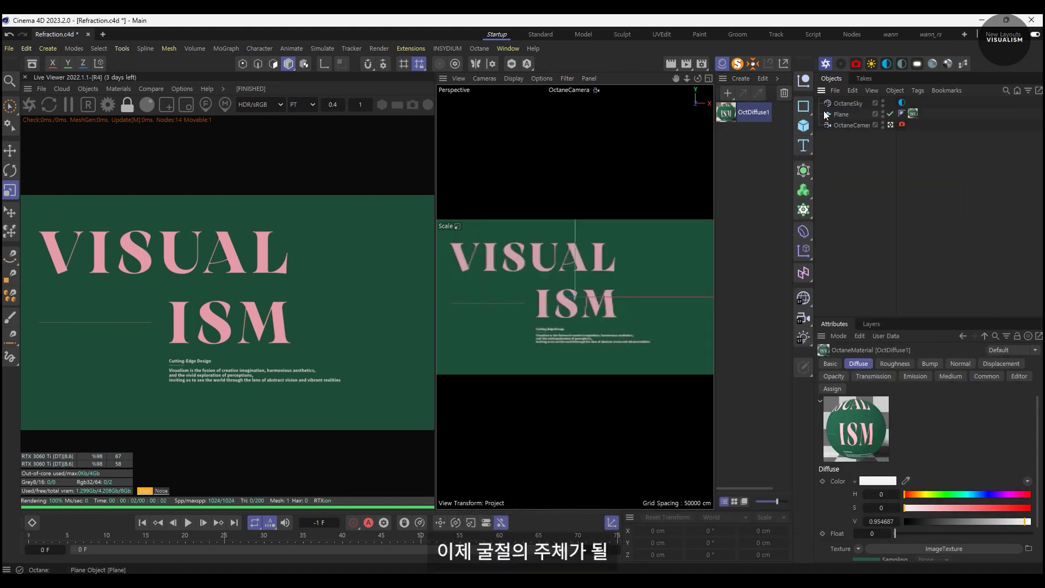
# Step: Add a torus, shrink it and place it between the camera and the poster
pyautogui.click(804, 126)
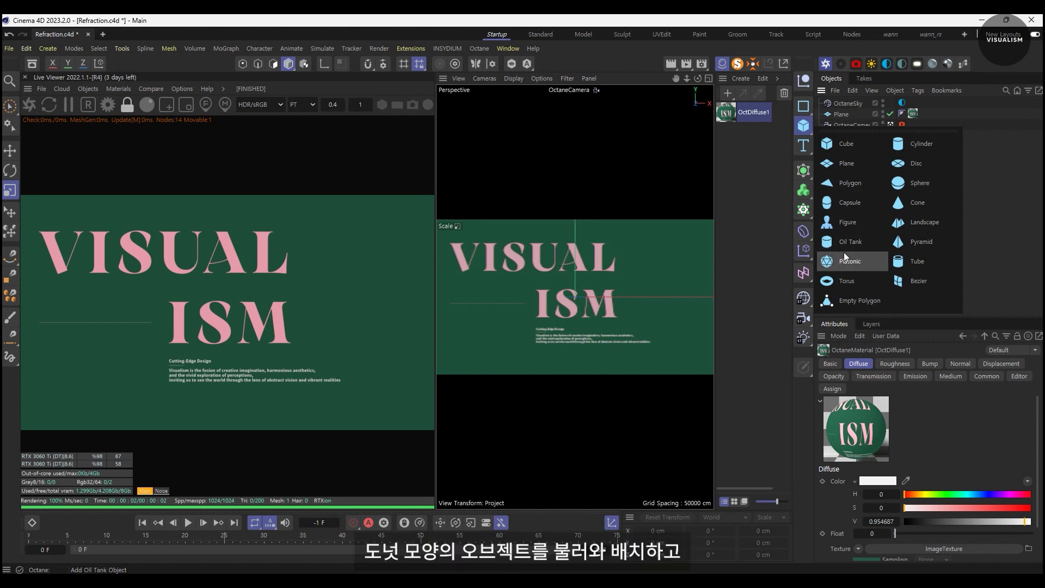
pyautogui.click(847, 279)
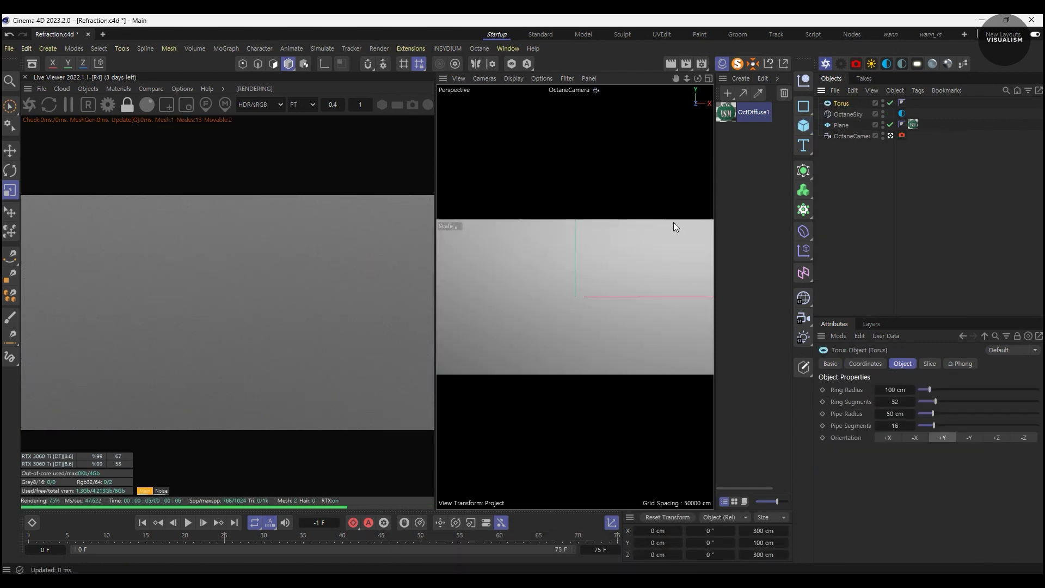
pyautogui.press('F2')
pyautogui.moveTo(621, 261)
pyautogui.mouseDown()
pyautogui.moveTo(526, 325)
pyautogui.moveTo(576, 293)
pyautogui.moveTo(576, 378)
pyautogui.mouseUp()
pyautogui.press('r')
pyautogui.press('9')
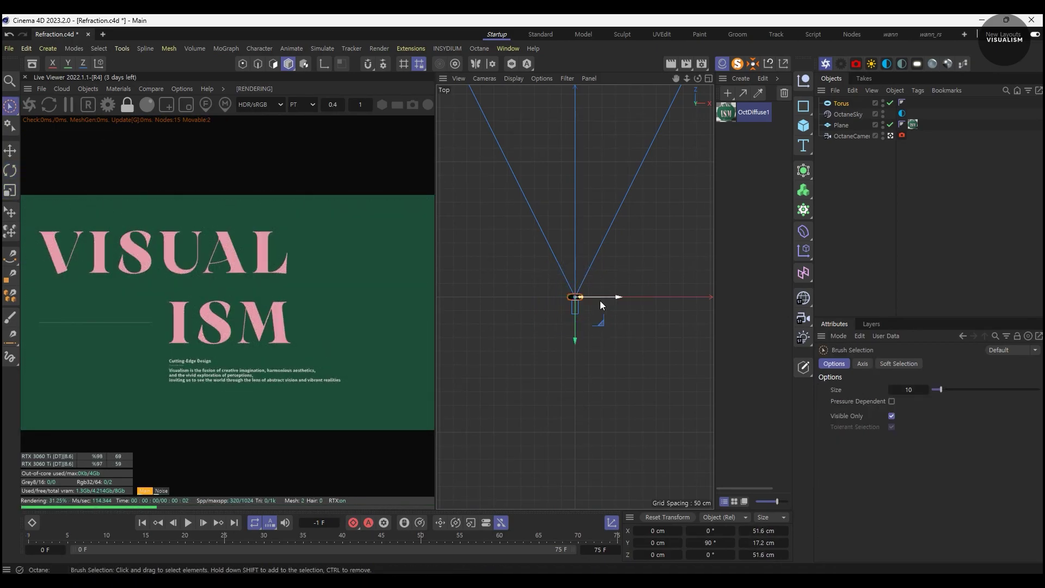
pyautogui.moveTo(603, 297); pyautogui.dragTo(581, 336)
pyautogui.press('t')
pyautogui.scroll(3, 599, 272)
pyautogui.moveTo(598, 256); pyautogui.dragTo(567, 372)
pyautogui.press('9')
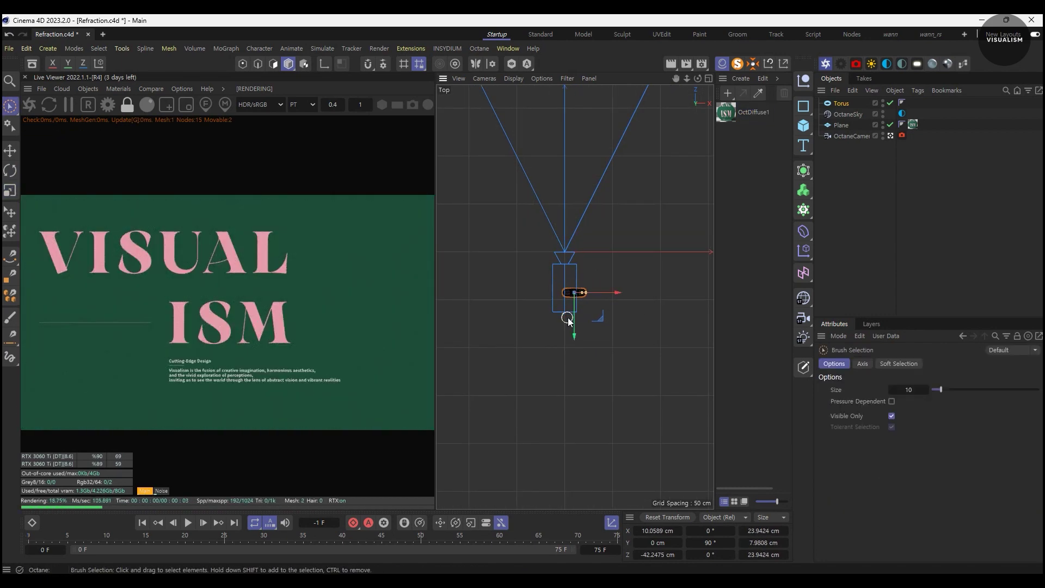
pyautogui.moveTo(574, 297); pyautogui.dragTo(574, 205)
# Step: Give the torus 128 ring segments, a thin 4 cm pipe and about 8 cm ring radius
pyautogui.click(950, 103)
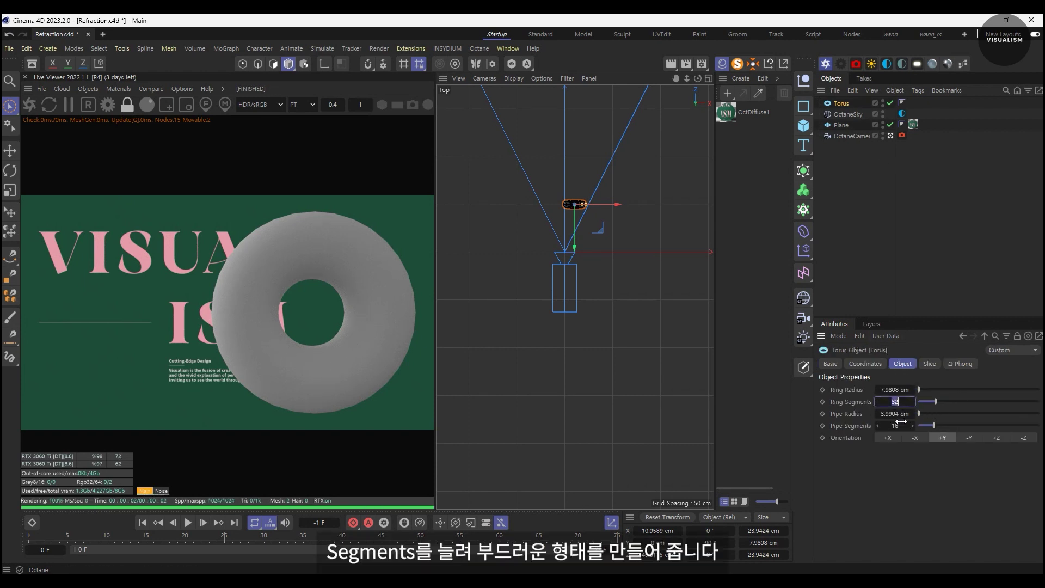
pyautogui.write('4')
pyautogui.click(908, 402)
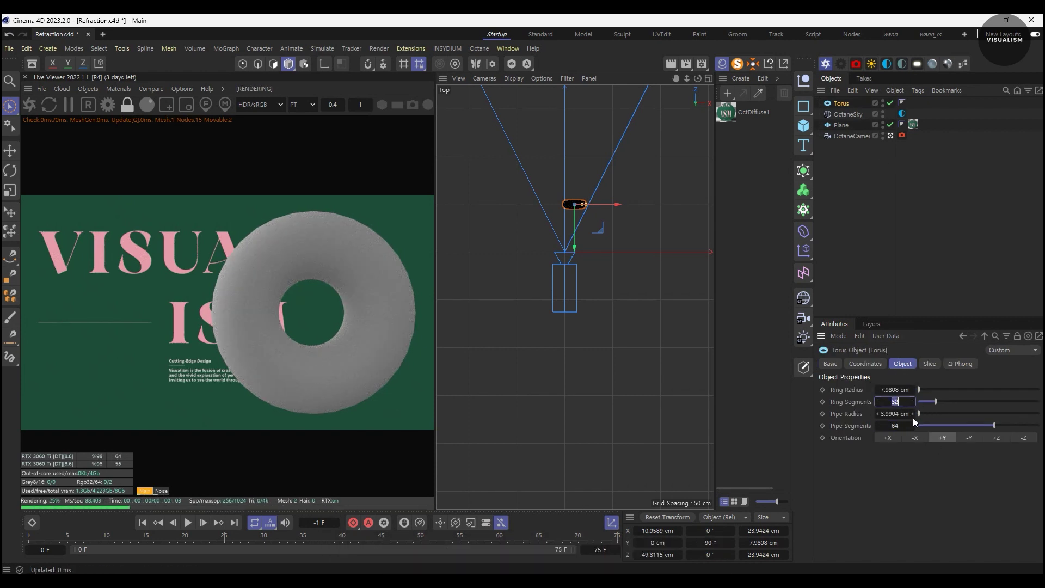
pyautogui.write('128')
pyautogui.press('Return')
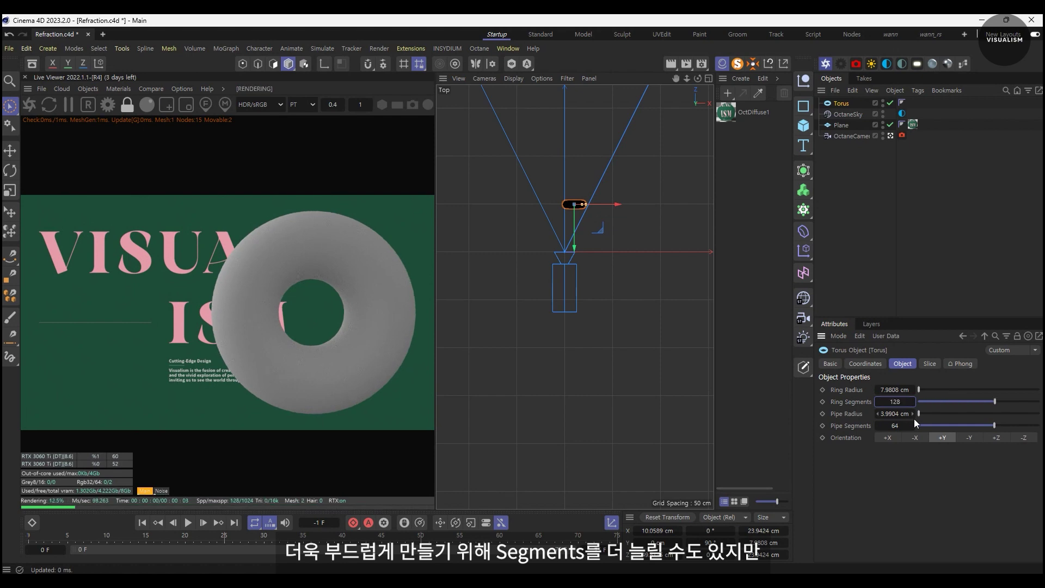
pyautogui.click(932, 412)
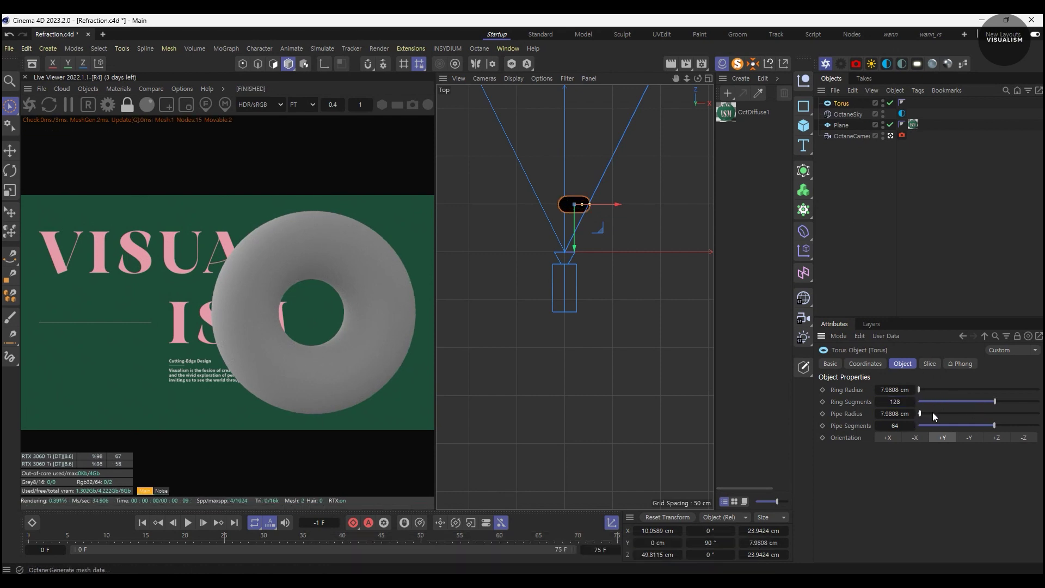
pyautogui.click(923, 413)
pyautogui.click(932, 391)
pyautogui.moveTo(932, 390); pyautogui.dragTo(919, 391)
# Step: Widen the ring slightly and scale the torus up to about 40.7 cm over the poster
pyautogui.press('F4')
pyautogui.scroll(5, 577, 304)
pyautogui.moveTo(575, 325); pyautogui.dragTo(598, 327)
pyautogui.press('t')
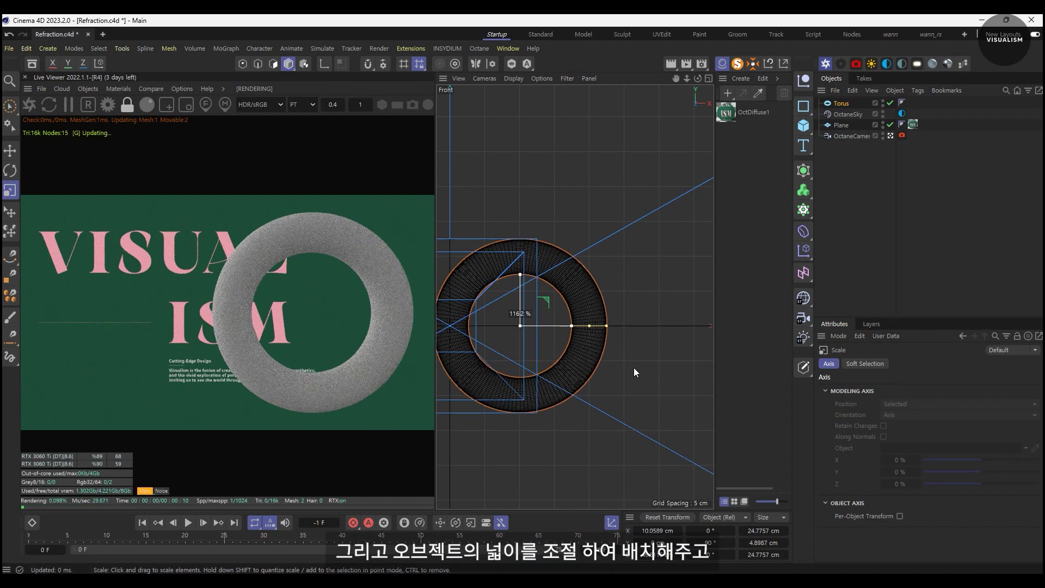
pyautogui.moveTo(634, 367)
pyautogui.mouseDown()
pyautogui.moveTo(517, 352)
pyautogui.moveTo(599, 332)
pyautogui.mouseUp()
pyautogui.press('space')
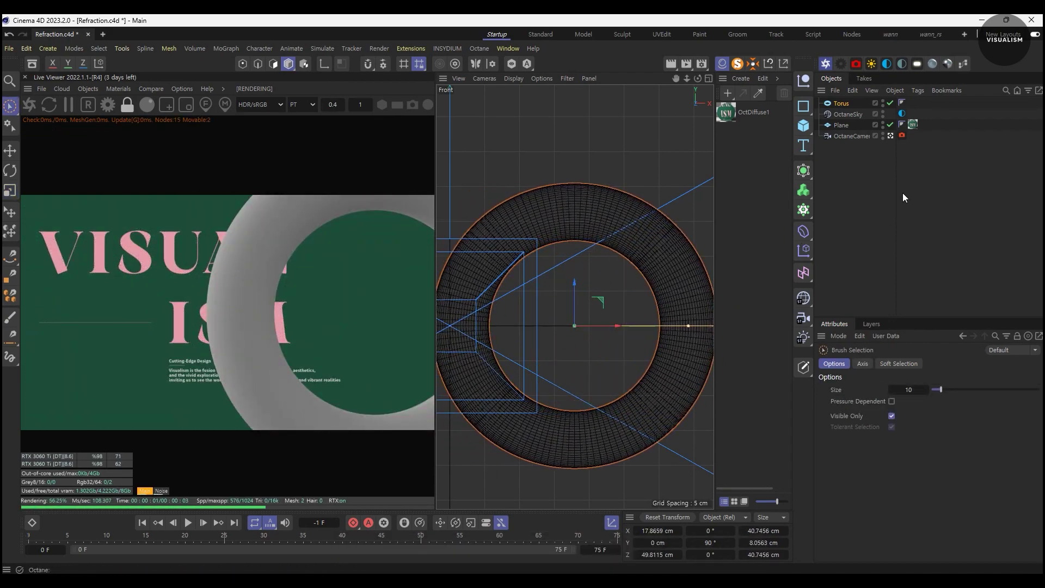
pyautogui.click(861, 185)
pyautogui.click(118, 88)
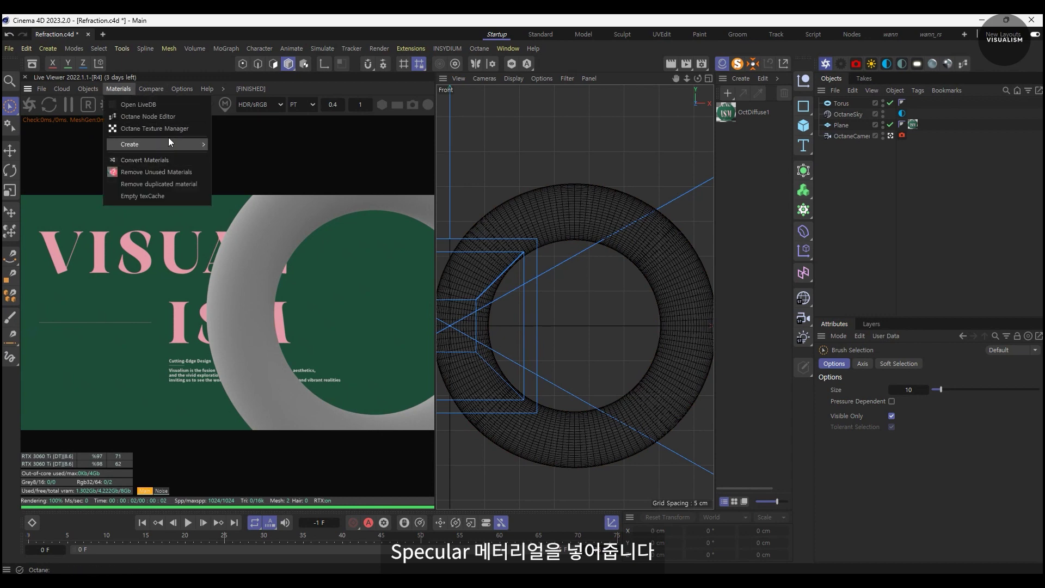
# Step: Create an Octane Specular material and apply it to the torus
pyautogui.click(245, 169)
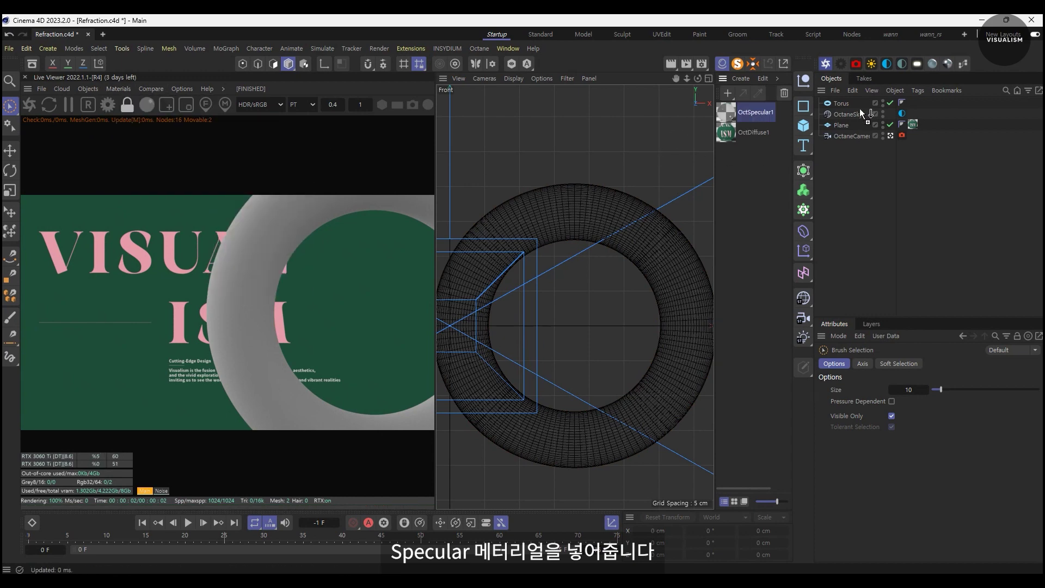
pyautogui.moveTo(756, 112); pyautogui.dragTo(857, 99)
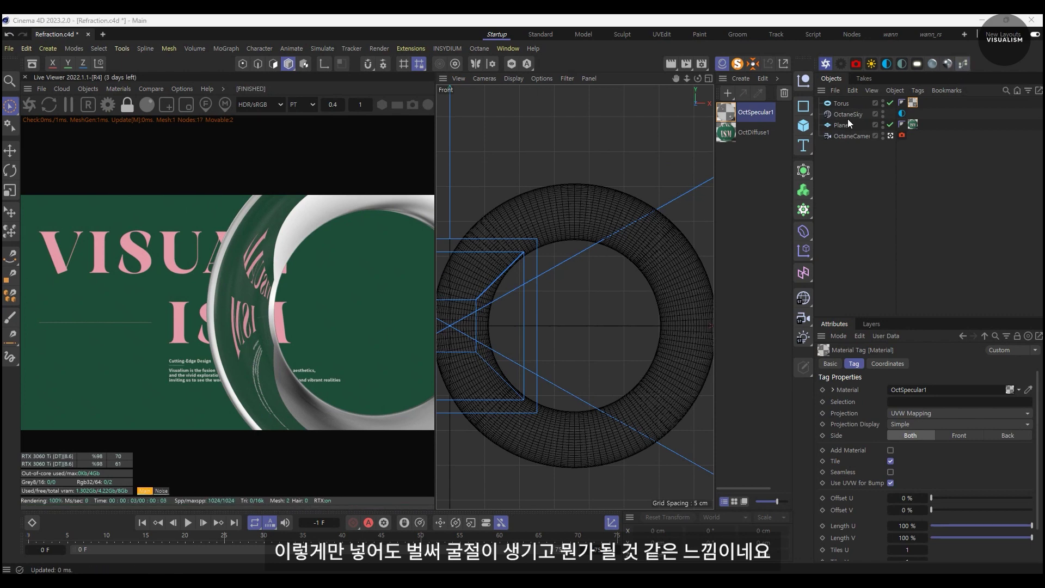
pyautogui.doubleClick(726, 112)
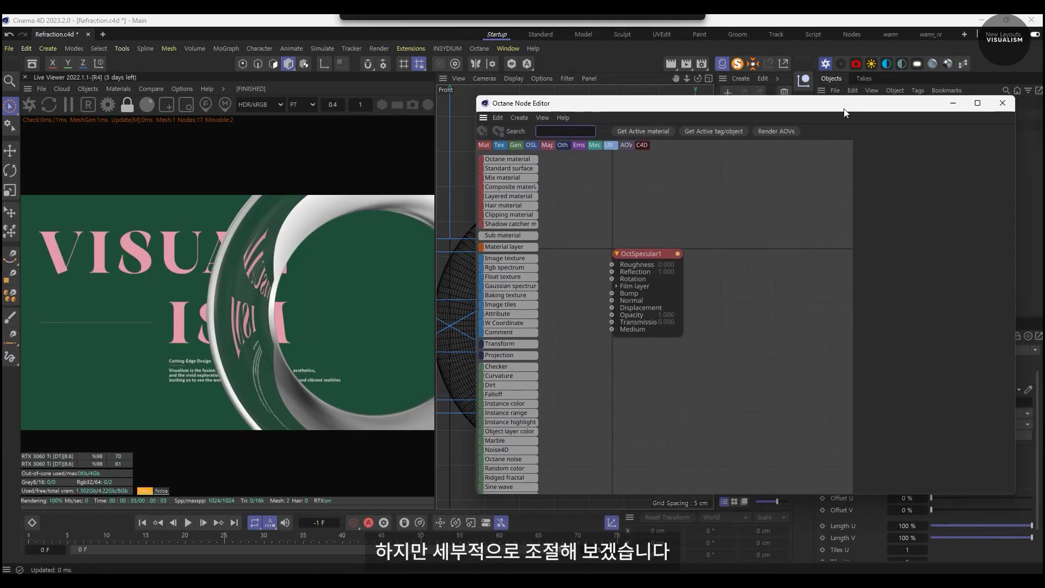
pyautogui.click(636, 252)
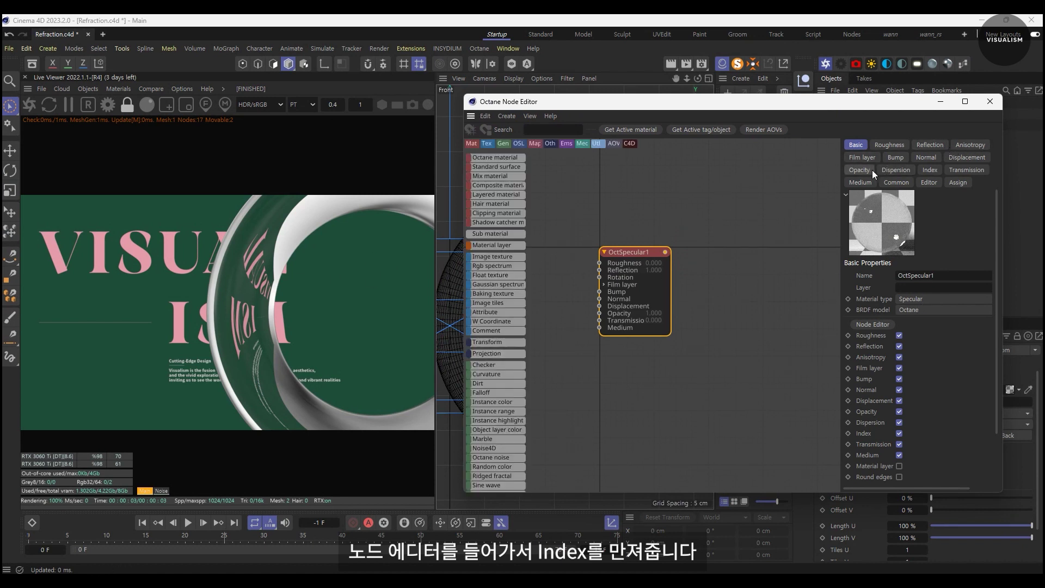
# Step: Set OctSpecular1's refraction index to 1.151 with slight dispersion of 0.0127
pyautogui.click(929, 170)
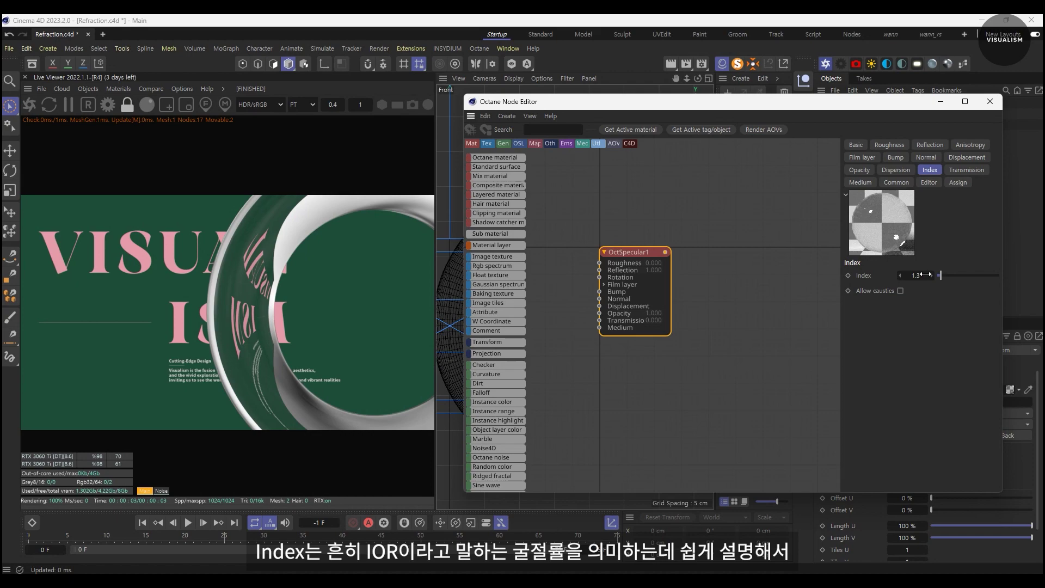
pyautogui.moveTo(920, 278)
pyautogui.mouseDown()
pyautogui.moveTo(953, 279)
pyautogui.moveTo(920, 277)
pyautogui.mouseUp()
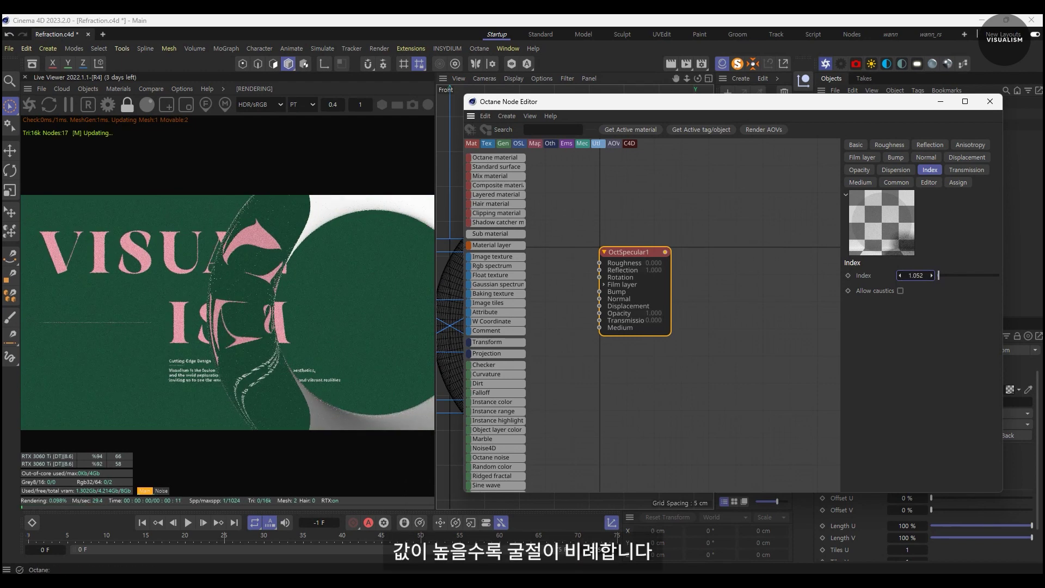
pyautogui.moveTo(920, 275); pyautogui.dragTo(925, 276)
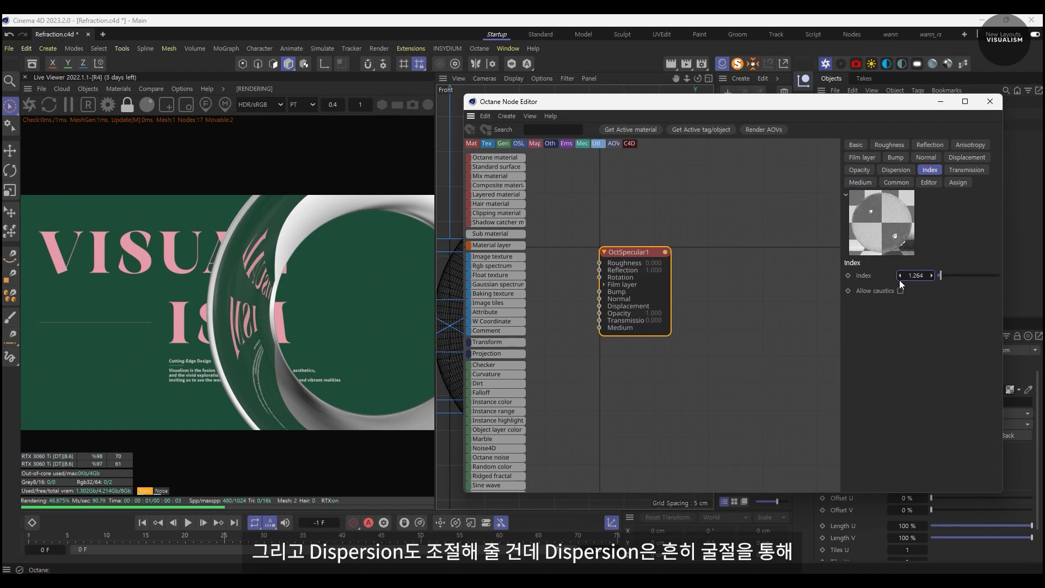
pyautogui.moveTo(916, 276); pyautogui.dragTo(911, 276)
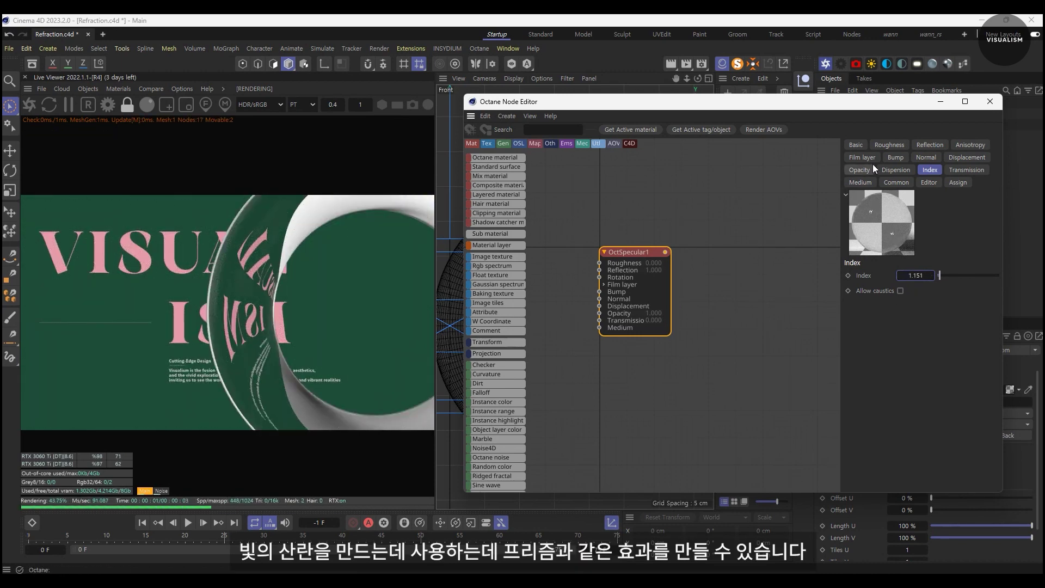
pyautogui.click(896, 169)
pyautogui.moveTo(944, 278); pyautogui.dragTo(945, 278)
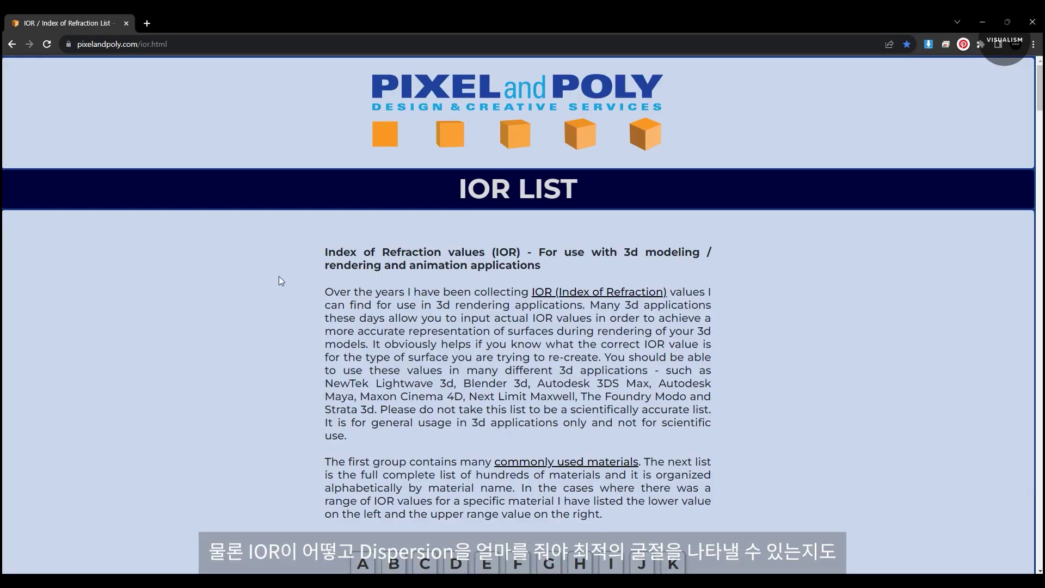
# Step: Scroll through the Pixel and Poly IOR list page
pyautogui.scroll(-2, 292, 272)
pyautogui.scroll(-3, 291, 272)
pyautogui.scroll(-2, 292, 273)
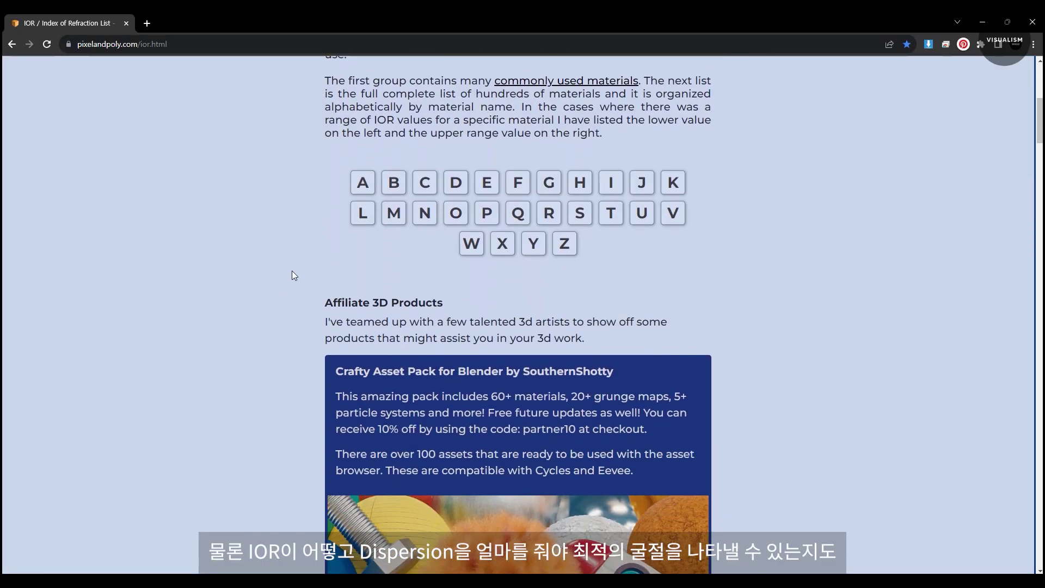
pyautogui.scroll(-4, 288, 274)
pyautogui.scroll(-8, 287, 277)
pyautogui.scroll(-8, 285, 278)
pyautogui.scroll(-8, 284, 279)
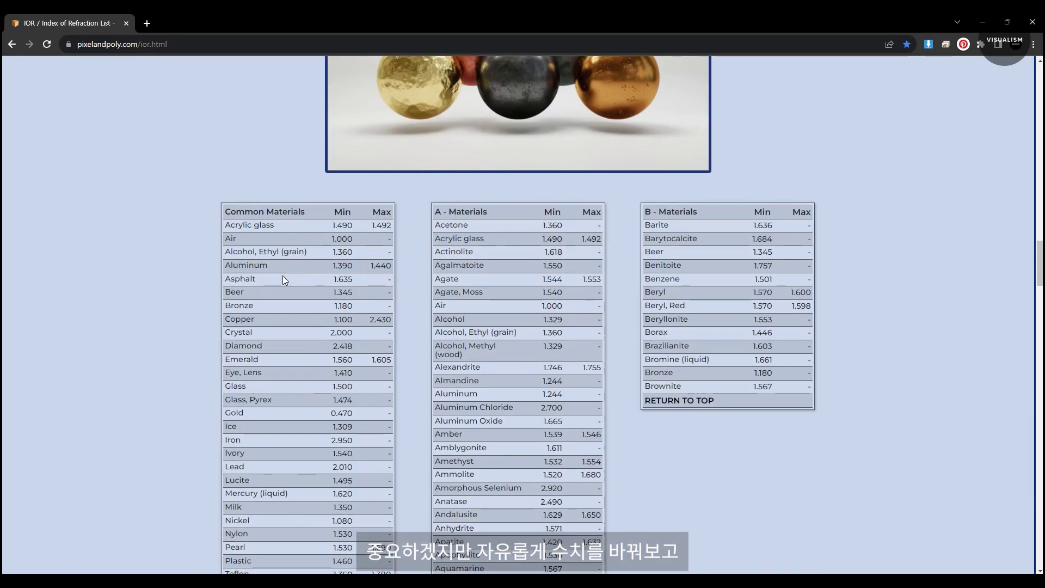
pyautogui.scroll(-1, 282, 276)
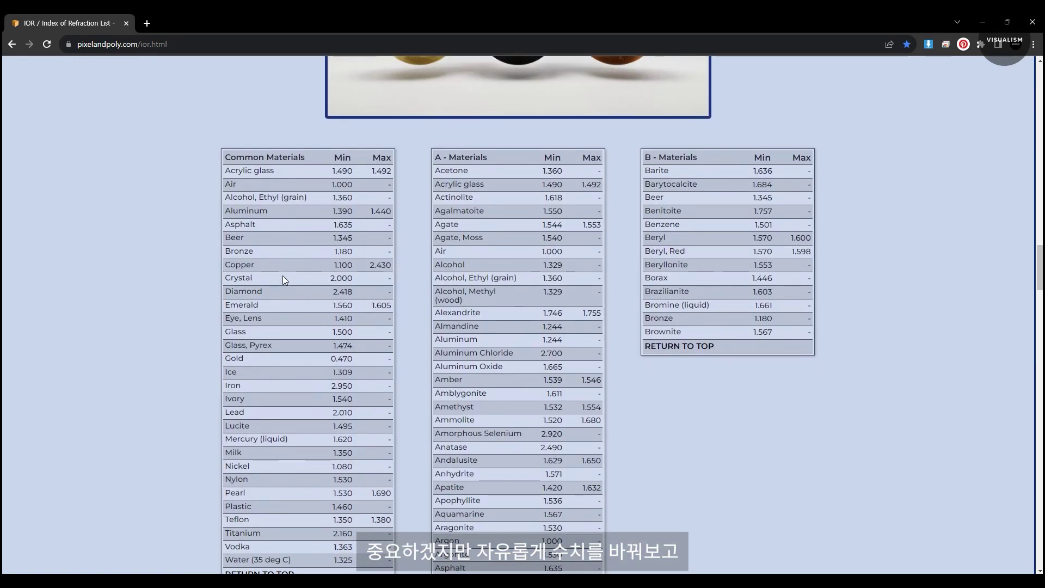
pyautogui.scroll(-4, 274, 281)
pyautogui.scroll(-5, 274, 281)
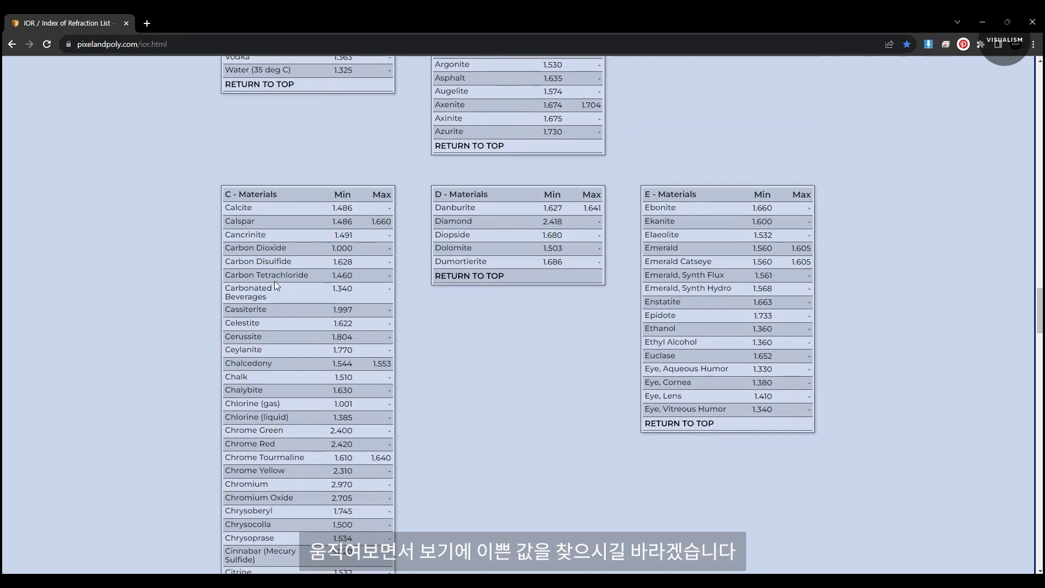
pyautogui.scroll(-5, 272, 282)
pyautogui.scroll(-5, 271, 282)
pyautogui.scroll(-5, 269, 283)
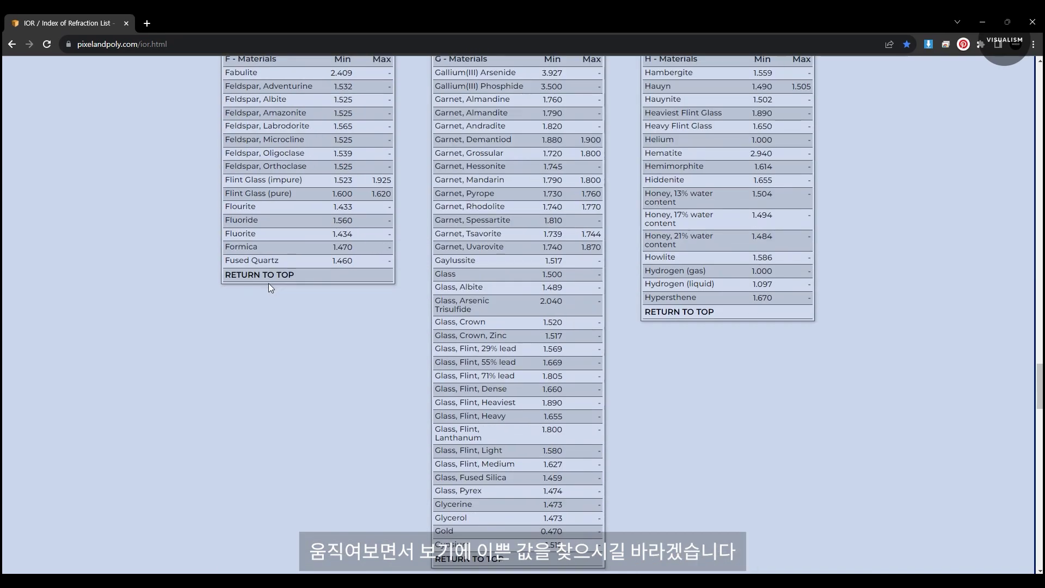
pyautogui.scroll(-5, 279, 271)
pyautogui.scroll(-7, 278, 270)
pyautogui.scroll(-5, 273, 273)
pyautogui.scroll(-4, 272, 272)
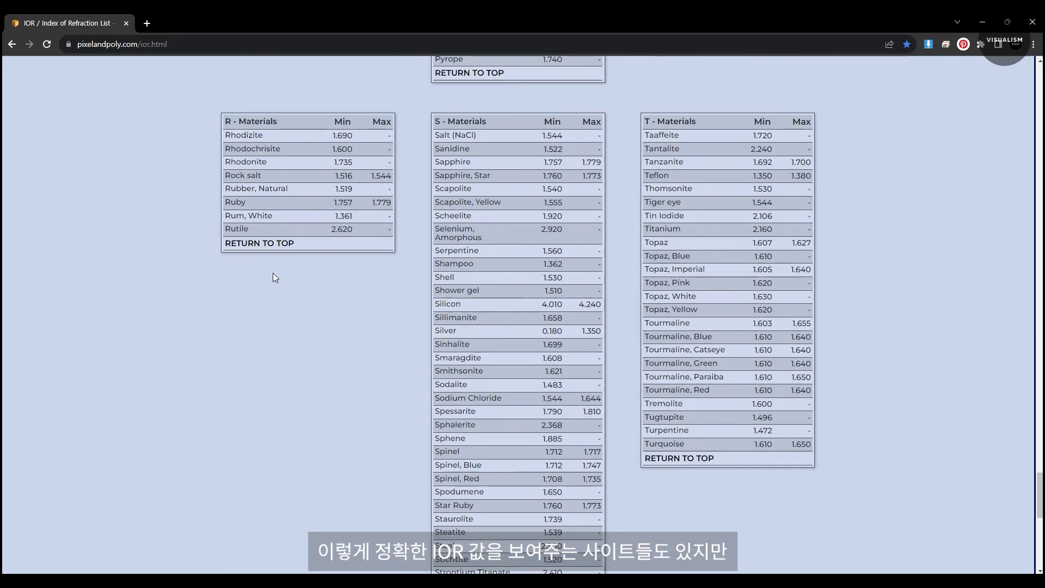
pyautogui.scroll(-5, 272, 273)
pyautogui.scroll(-3, 270, 275)
pyautogui.scroll(-2, 435, 283)
pyautogui.scroll(4, 567, 289)
pyautogui.press('Home')
pyautogui.scroll(-7, 568, 448)
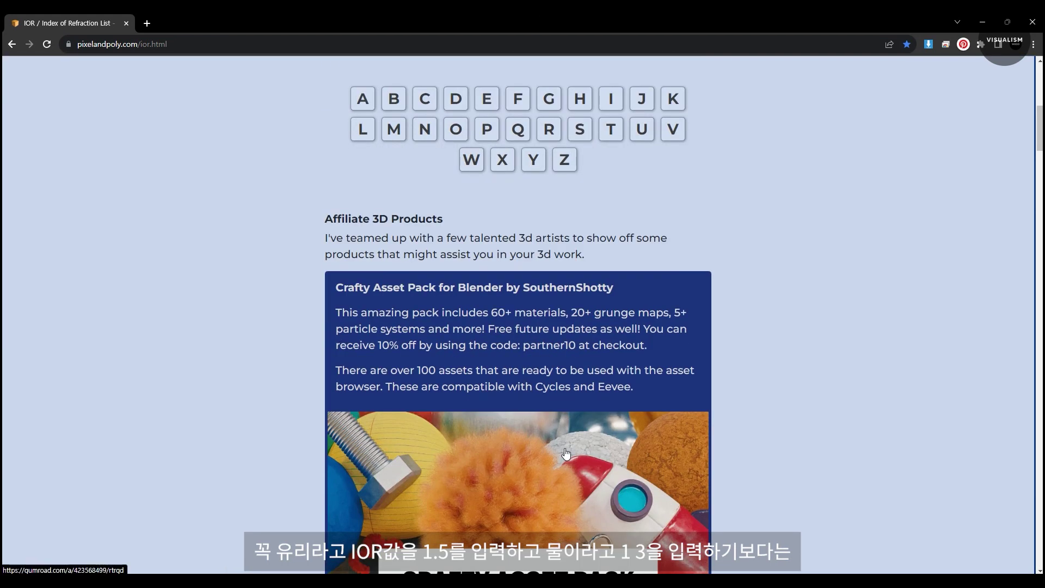
pyautogui.scroll(2, 456, 324)
# Step: Jump to the W materials table and select the water IOR values
pyautogui.click(469, 265)
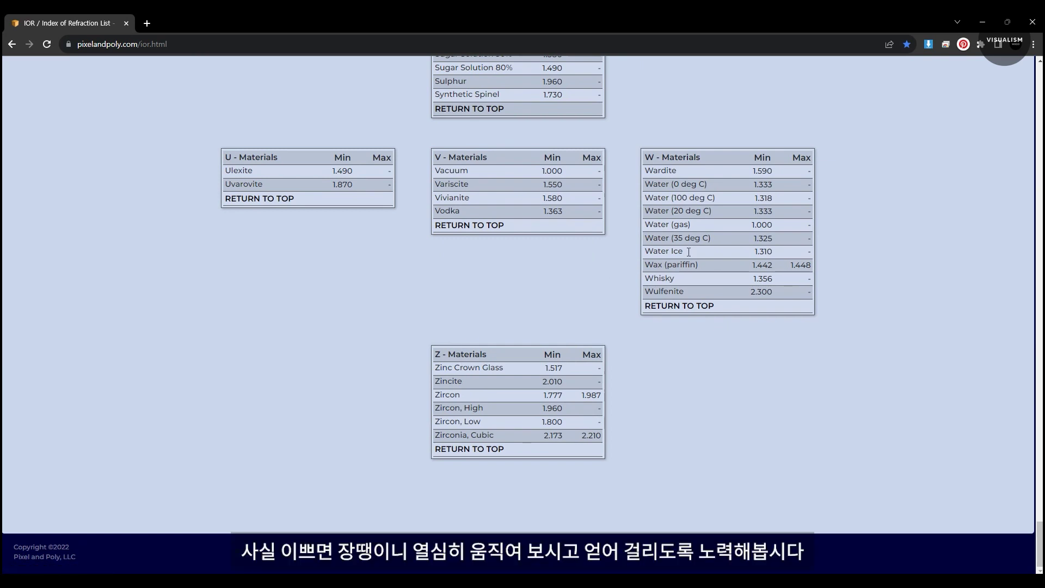
pyautogui.moveTo(766, 219); pyautogui.dragTo(786, 272)
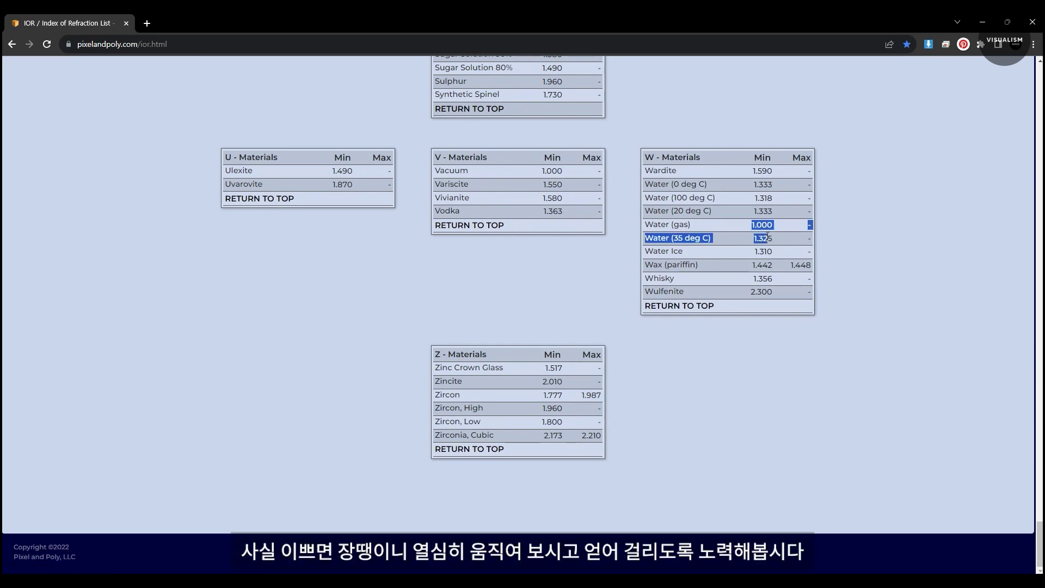
pyautogui.scroll(5, 682, 349)
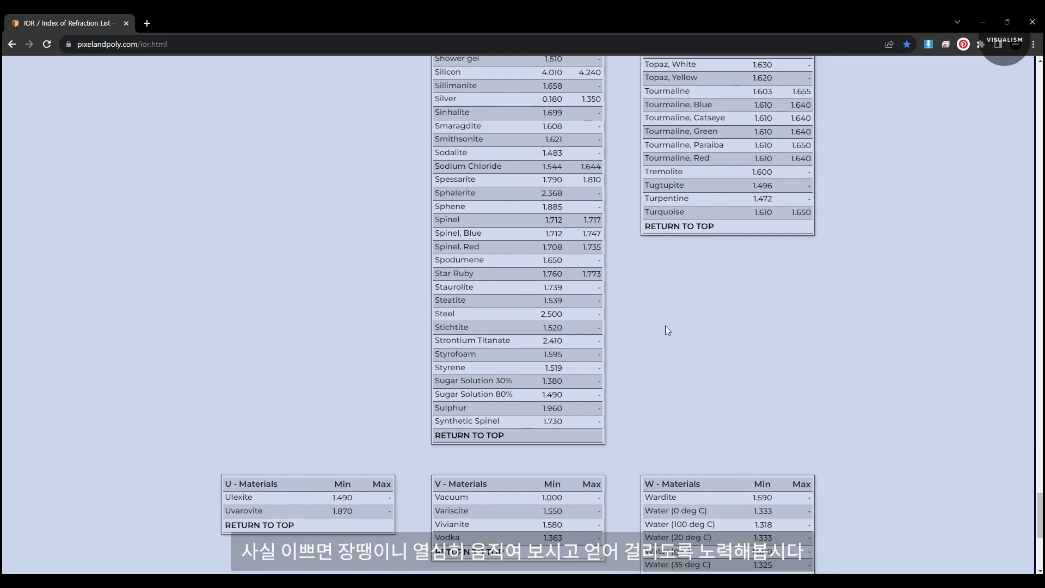
pyautogui.scroll(15, 666, 325)
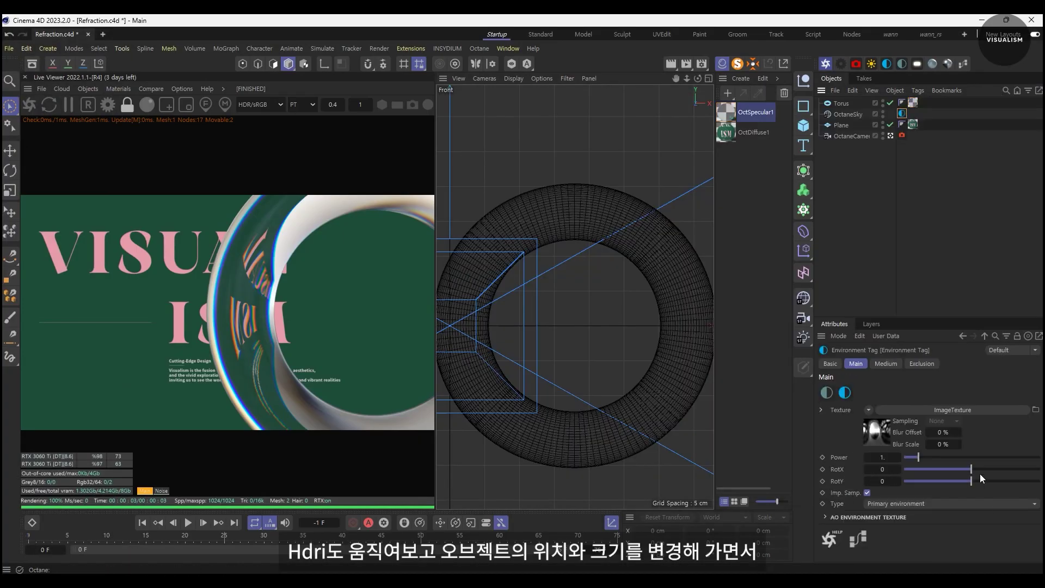
# Step: Rotate the HDRI environment and move the torus in the top view
pyautogui.moveTo(980, 474); pyautogui.dragTo(927, 480)
pyautogui.click(665, 303)
pyautogui.press('F2')
pyautogui.moveTo(595, 217)
pyautogui.mouseDown()
pyautogui.moveTo(583, 459)
pyautogui.moveTo(575, 408)
pyautogui.moveTo(602, 375)
pyautogui.moveTo(625, 436)
pyautogui.moveTo(595, 420)
pyautogui.moveTo(626, 288)
pyautogui.moveTo(655, 287)
pyautogui.mouseUp()
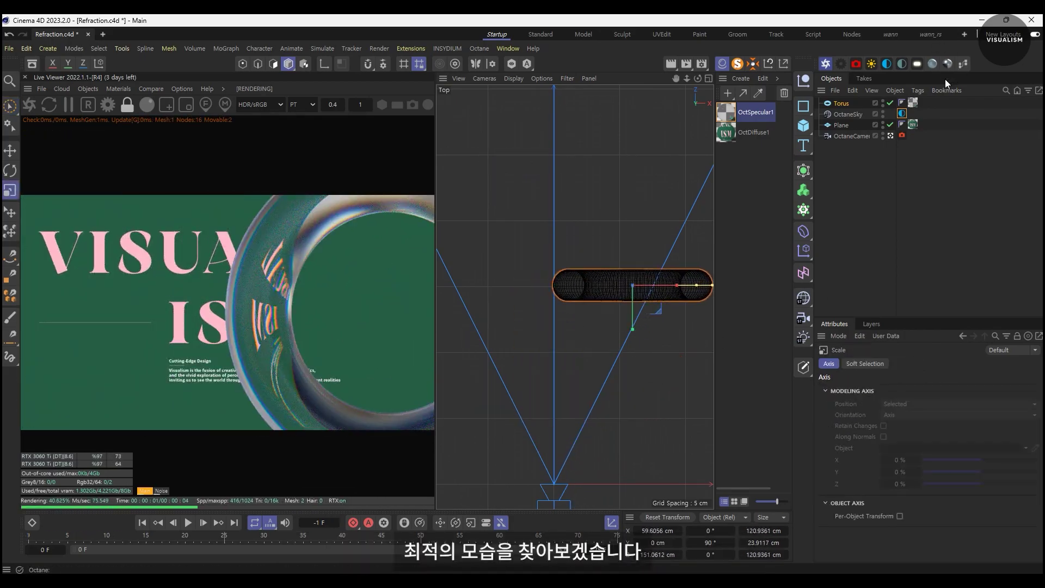
# Step: Set OctSpecular1's refraction index to 1.261682 and close the node editor
pyautogui.doubleClick(762, 114)
pyautogui.click(912, 147)
pyautogui.moveTo(920, 253); pyautogui.dragTo(924, 253)
pyautogui.click(877, 147)
pyautogui.click(912, 147)
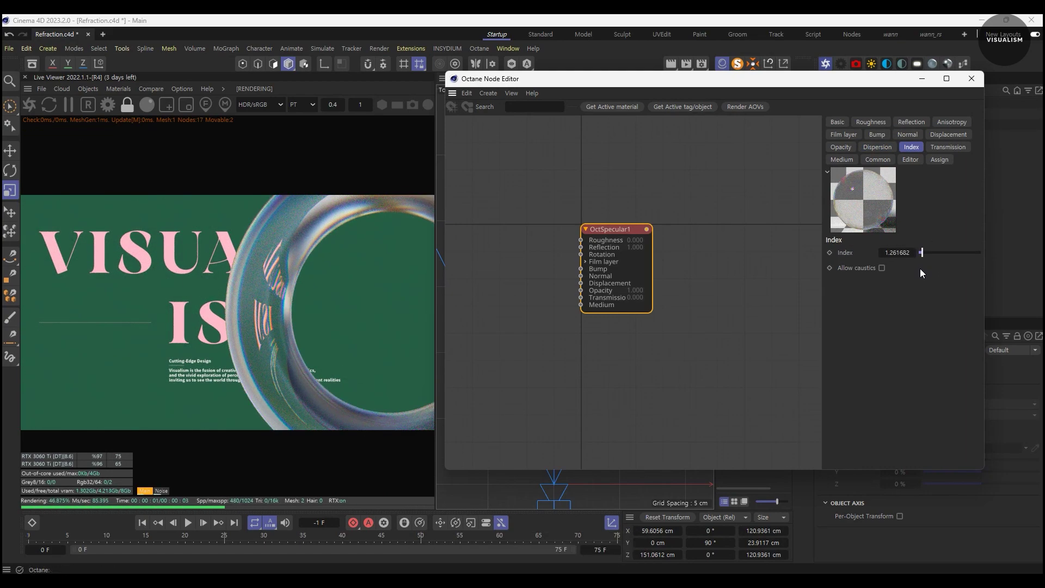
pyautogui.click(972, 79)
pyautogui.press('r')
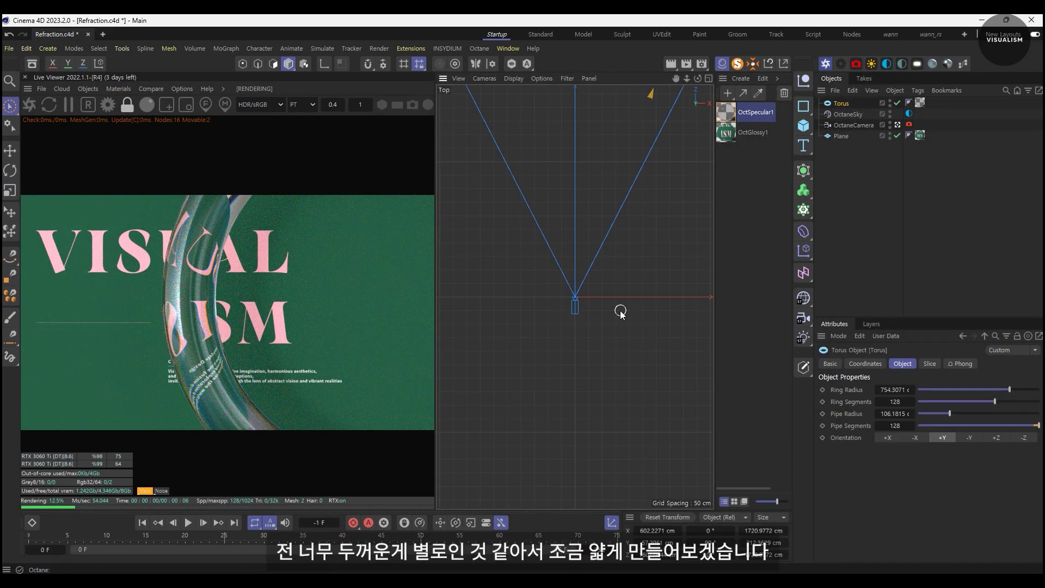
# Step: Shift the torus along X to about 548 cm so its ring arcs across the lettering
pyautogui.scroll(-2, 607, 320)
pyautogui.moveTo(608, 320); pyautogui.dragTo(539, 353, button='middle')
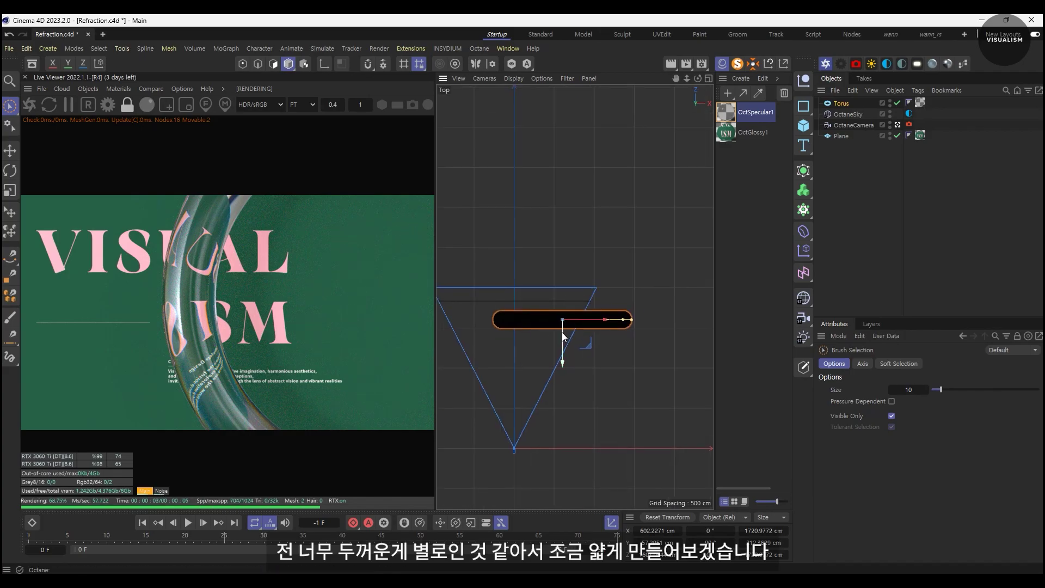
pyautogui.moveTo(562, 341); pyautogui.dragTo(565, 366)
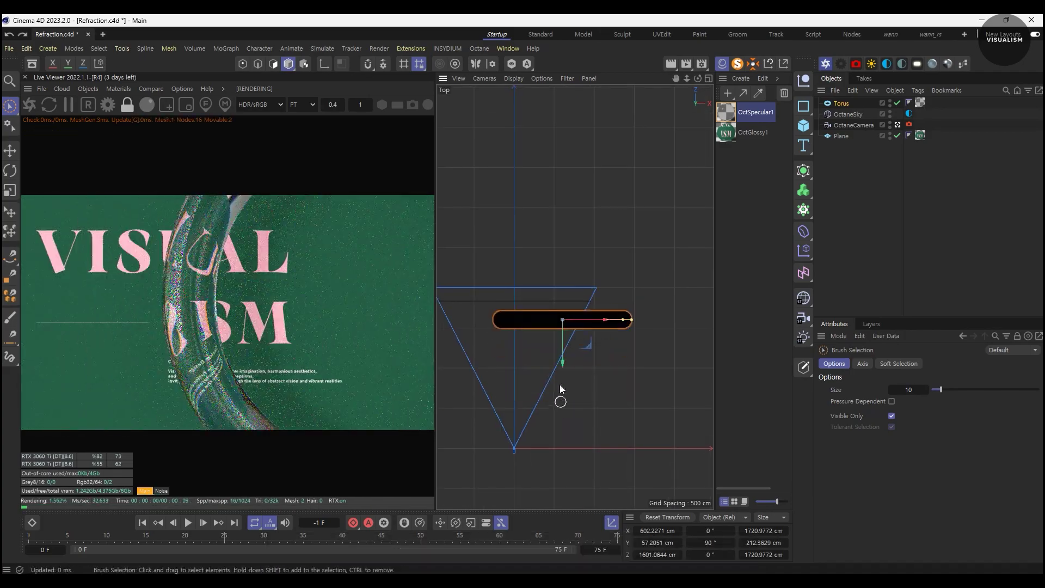
pyautogui.moveTo(579, 325); pyautogui.dragTo(607, 326)
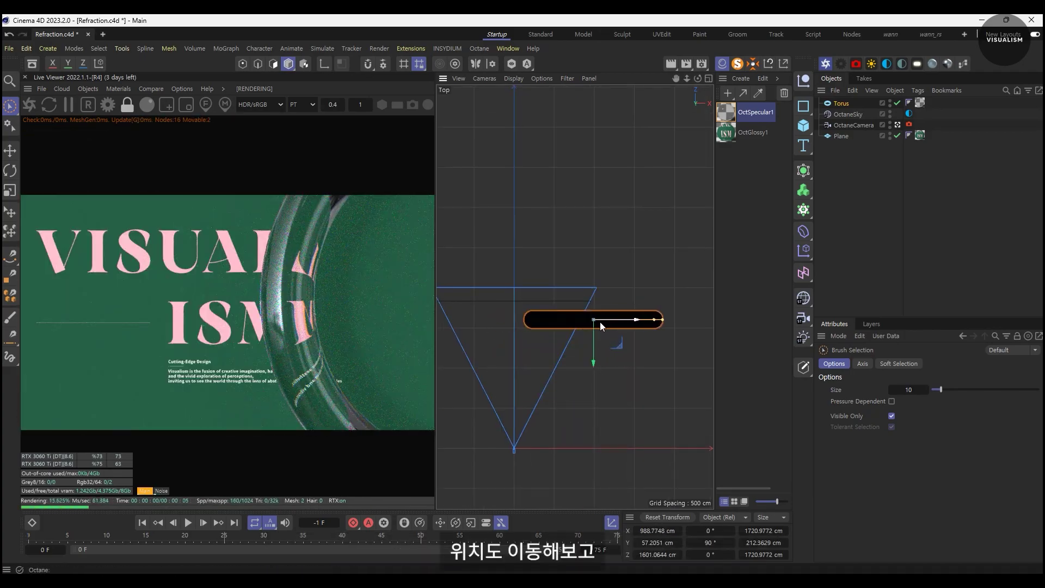
pyautogui.moveTo(597, 322); pyautogui.dragTo(588, 340)
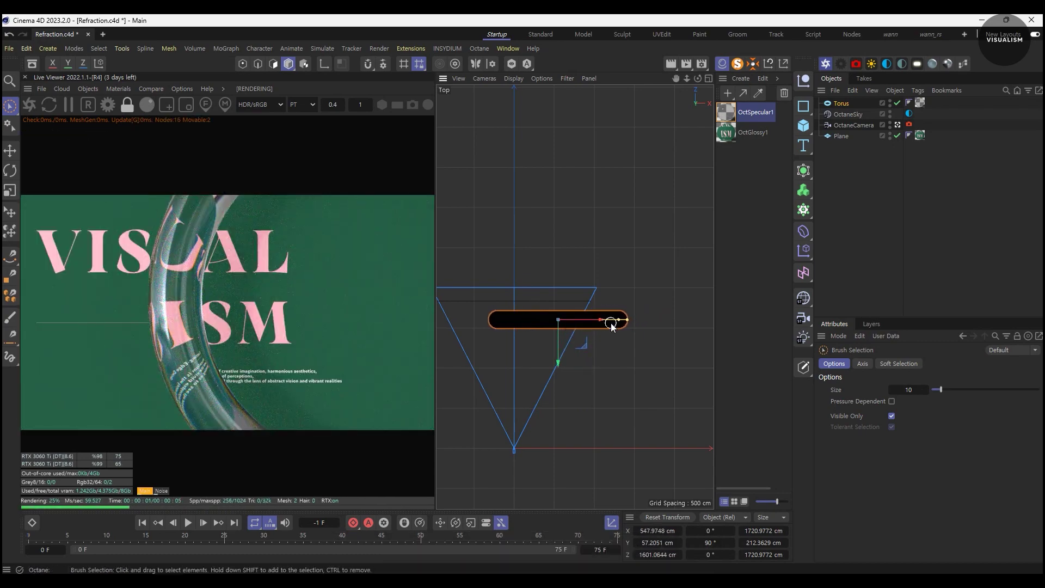
pyautogui.press('w')
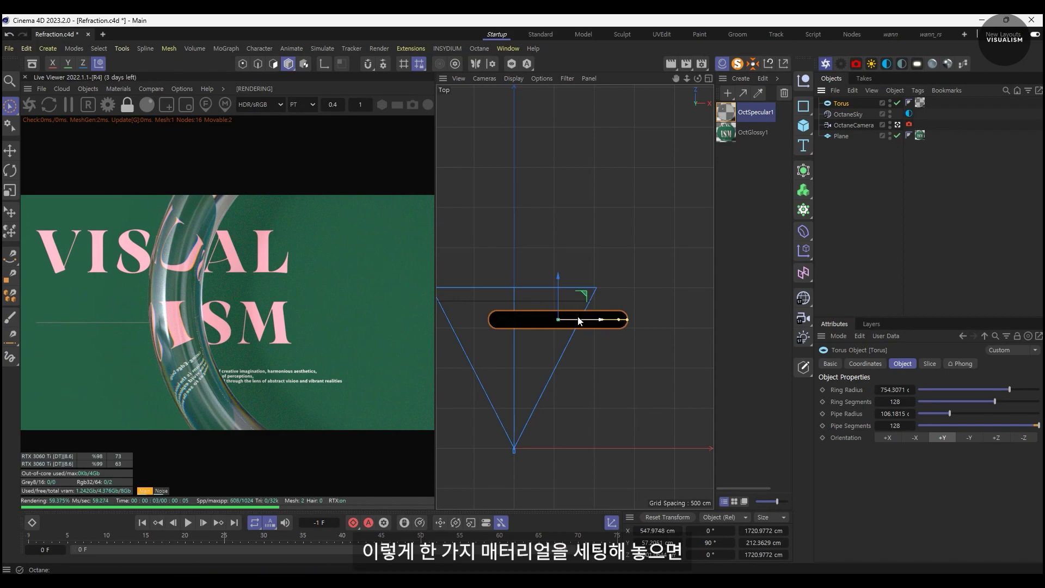
pyautogui.press('F4')
pyautogui.scroll(3, 612, 311)
pyautogui.scroll(2, 612, 314)
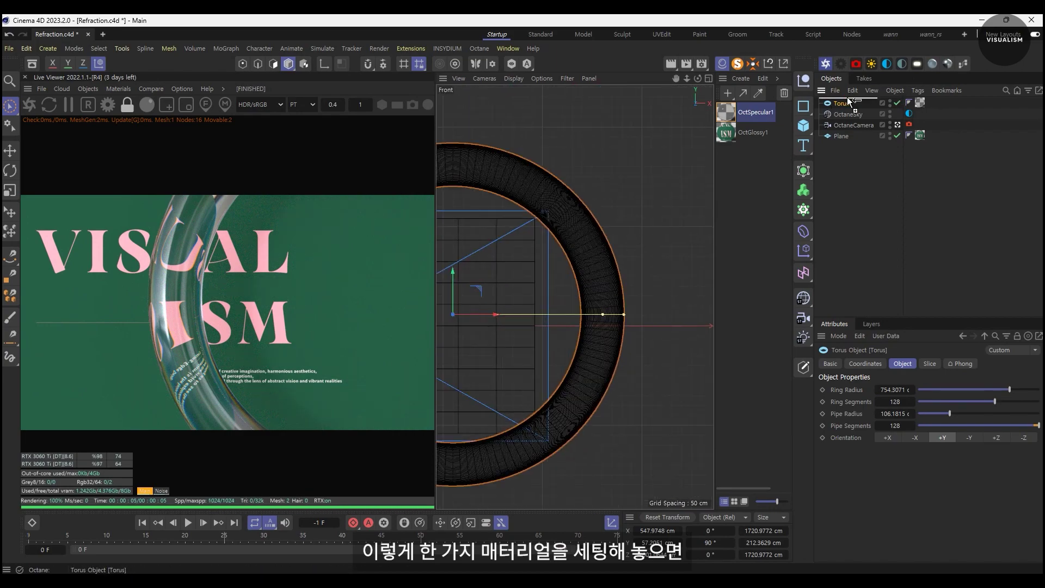
pyautogui.keyDown('ctrl'); pyautogui.moveTo(850, 102); pyautogui.dragTo(845, 103); pyautogui.keyUp('ctrl')
pyautogui.press('t')
pyautogui.moveTo(621, 316); pyautogui.dragTo(636, 387)
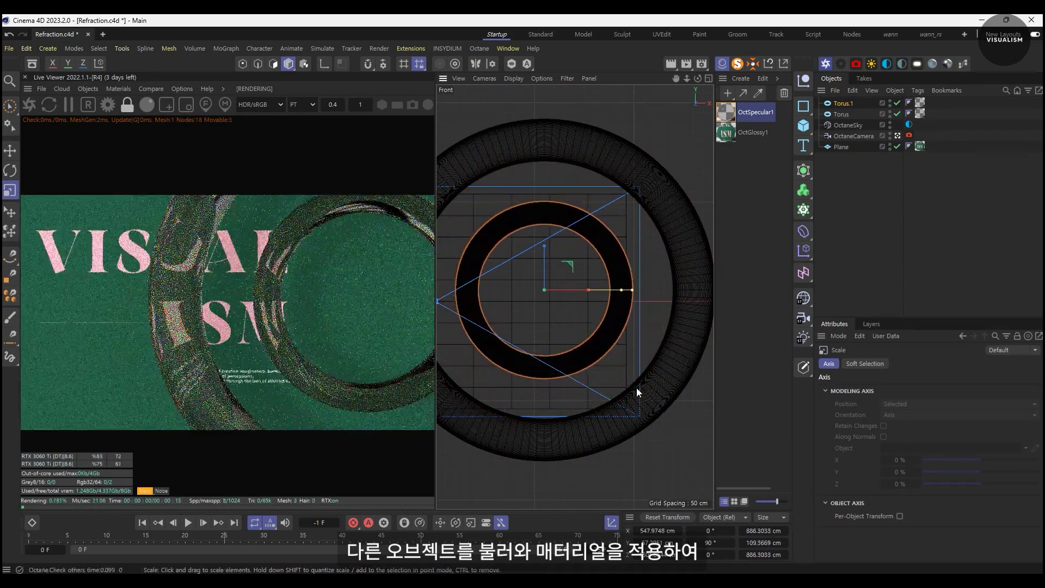
pyautogui.moveTo(624, 293)
pyautogui.mouseDown()
pyautogui.moveTo(594, 295)
pyautogui.moveTo(624, 291)
pyautogui.mouseUp()
pyautogui.press('F2')
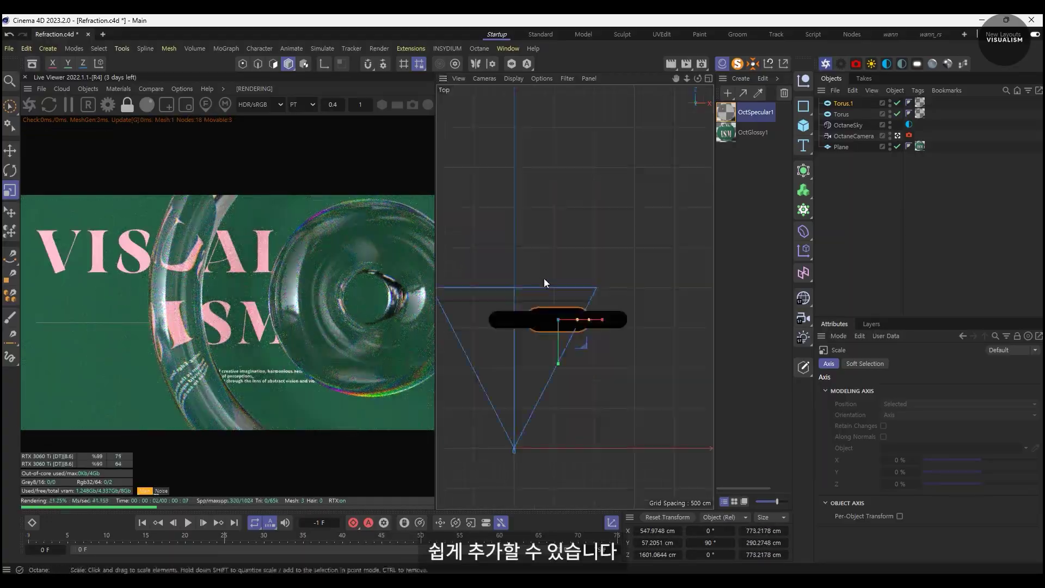
pyautogui.moveTo(544, 279)
pyautogui.mouseDown()
pyautogui.moveTo(541, 435)
pyautogui.moveTo(599, 435)
pyautogui.mouseUp()
pyautogui.press('r')
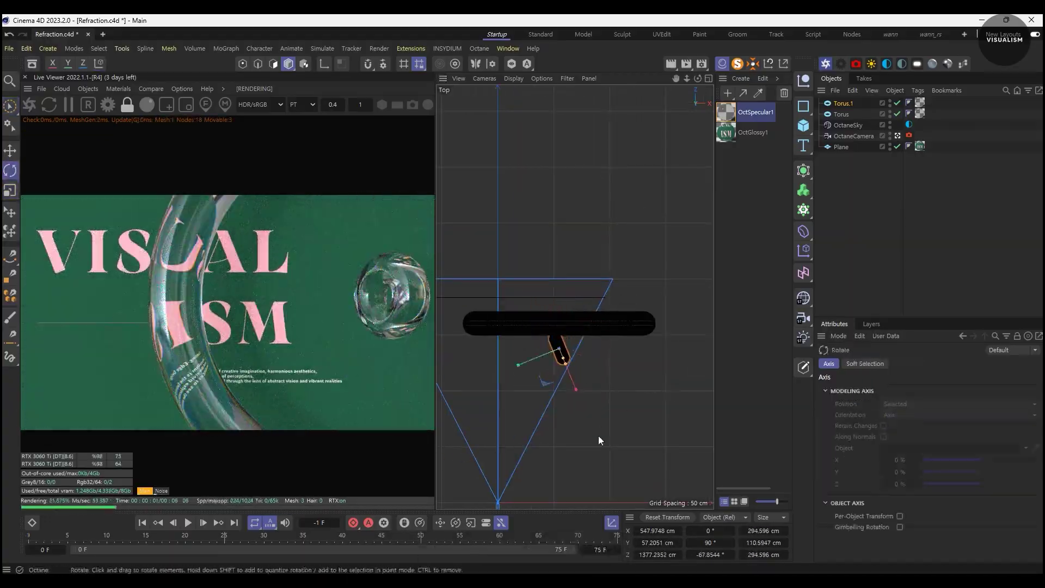
pyautogui.moveTo(563, 331); pyautogui.dragTo(570, 296)
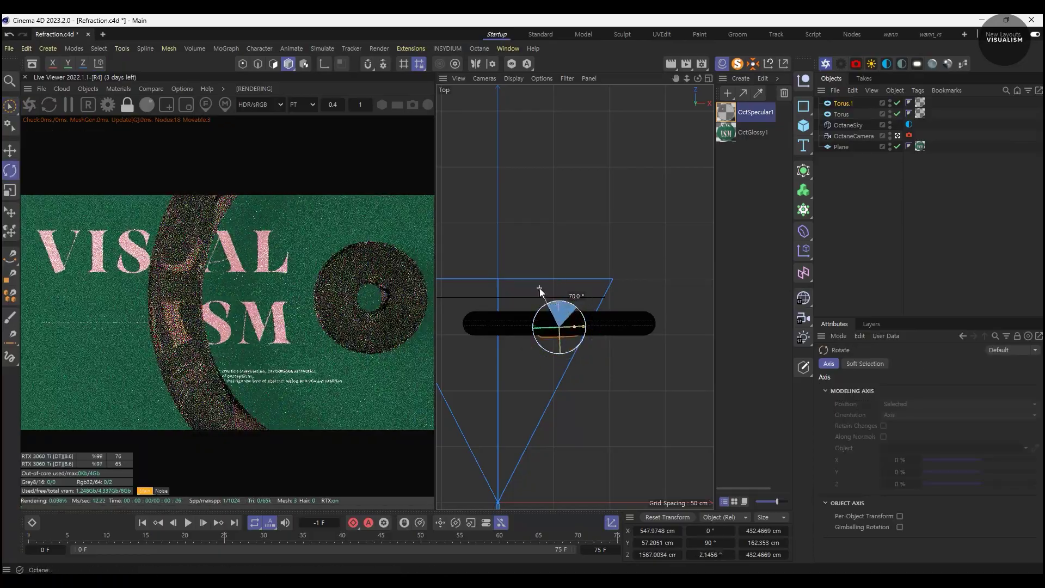
pyautogui.press('Delete')
pyautogui.press('9')
pyautogui.click(591, 322)
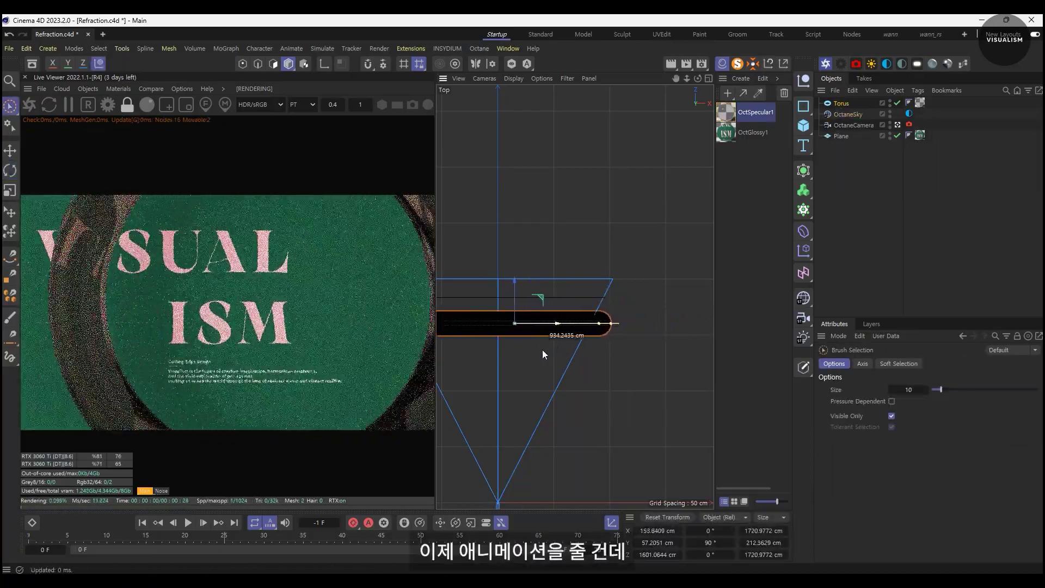
# Step: Move the torus along X to about -5 cm, centring its ring on the VISUALISM title
pyautogui.moveTo(615, 334)
pyautogui.mouseDown()
pyautogui.moveTo(648, 327)
pyautogui.moveTo(532, 386)
pyautogui.moveTo(579, 388)
pyautogui.mouseUp()
pyautogui.click(841, 103)
pyautogui.scroll(-3, 599, 327)
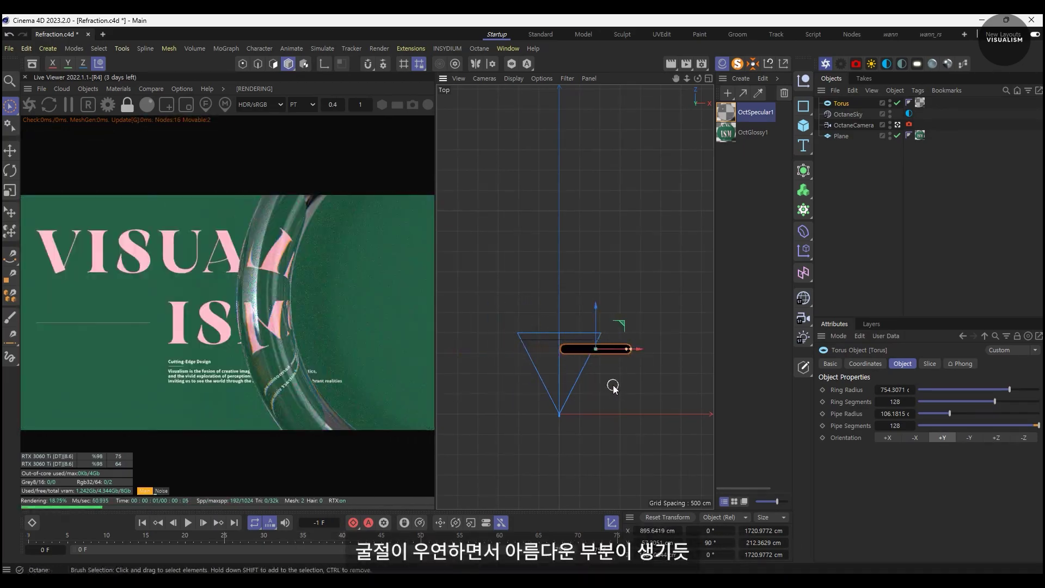
pyautogui.scroll(2, 600, 332)
pyautogui.scroll(3, 606, 345)
pyautogui.press('F4')
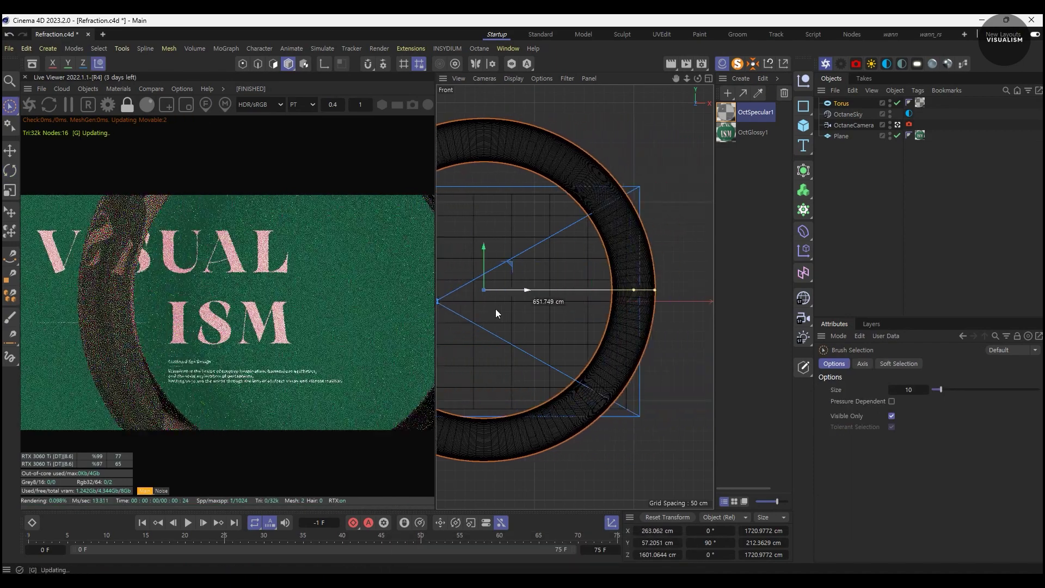
pyautogui.moveTo(508, 313); pyautogui.dragTo(450, 313)
pyautogui.press('F2')
pyautogui.scroll(-2, 590, 392)
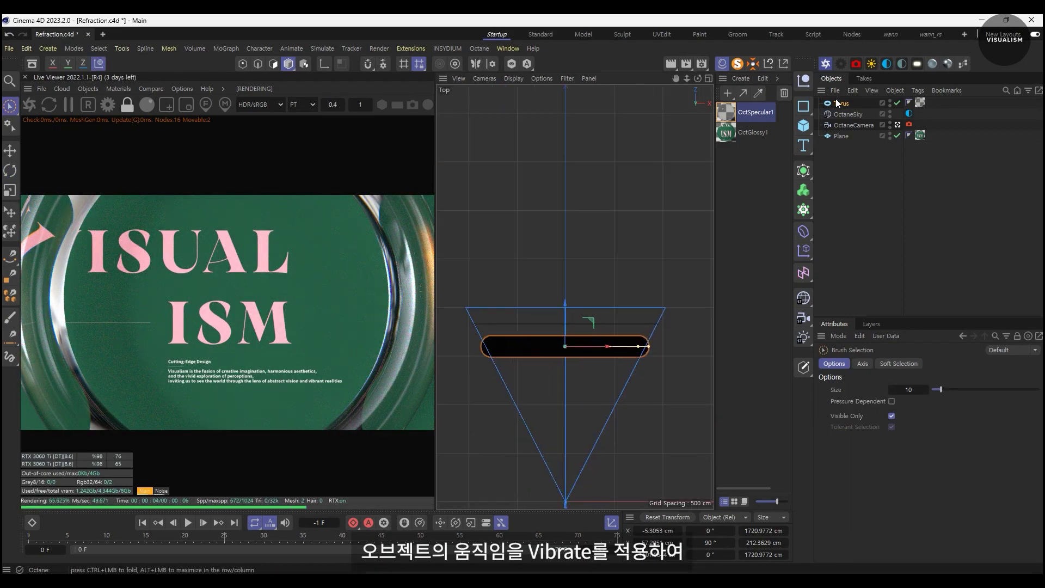
pyautogui.hotkey('shift', 'c')
# Step: Add a Vibrate tag with position amplitude 3000 × 1500 × 0 cm at frequency 0.1
pyautogui.write('v')
pyautogui.press('Return')
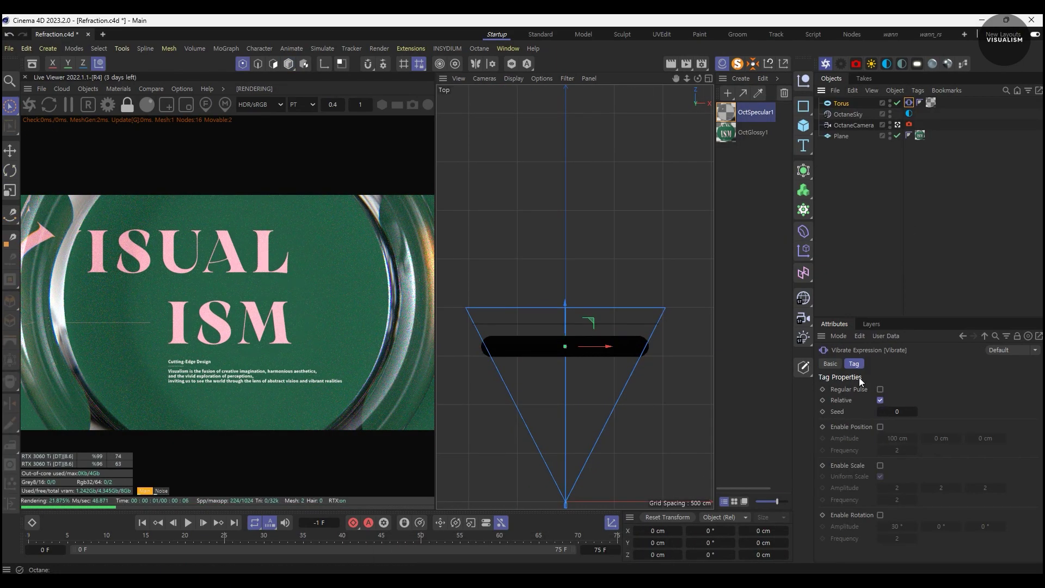
pyautogui.click(881, 427)
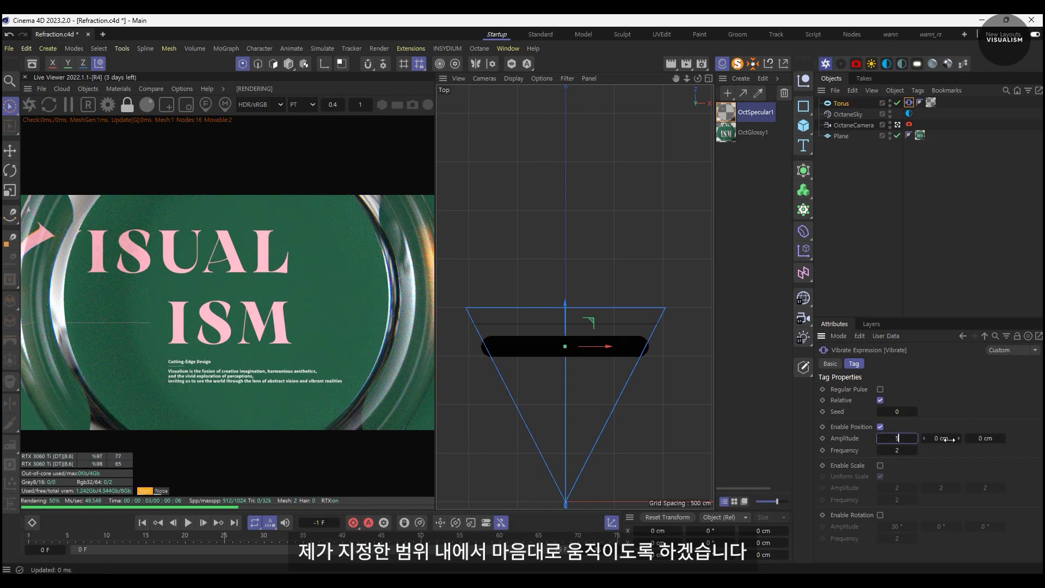
pyautogui.press('F1')
pyautogui.write('1006')
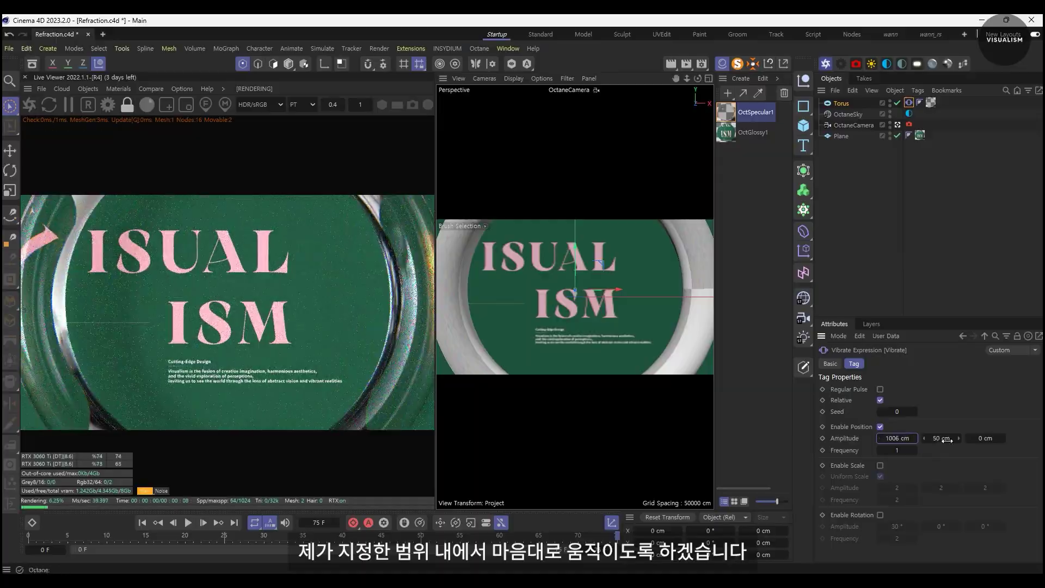
# Step: Preview the vibration playback and move the torus further right
pyautogui.press('F8')
pyautogui.write('0.1')
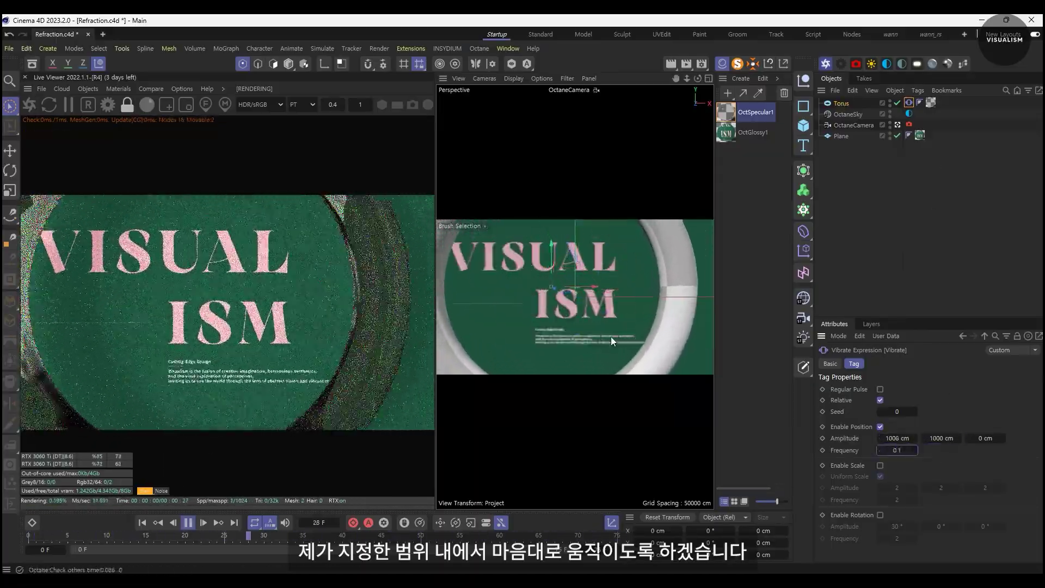
pyautogui.press('F8')
pyautogui.press('F2')
pyautogui.hotkey('shift', 'f')
pyautogui.moveTo(588, 343); pyautogui.dragTo(654, 357)
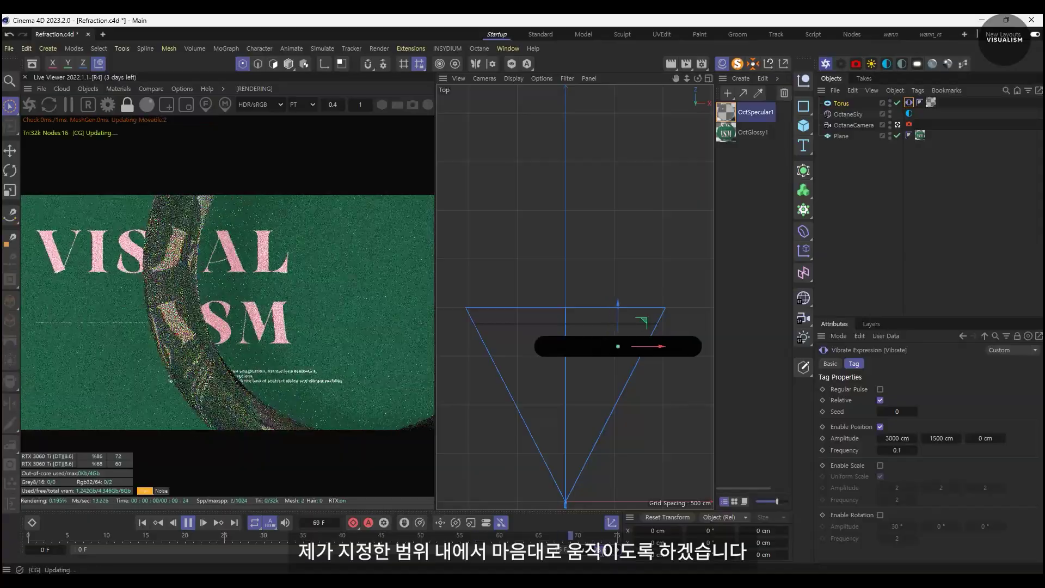
pyautogui.press('space')
pyautogui.hotkey('ctrl', 'd')
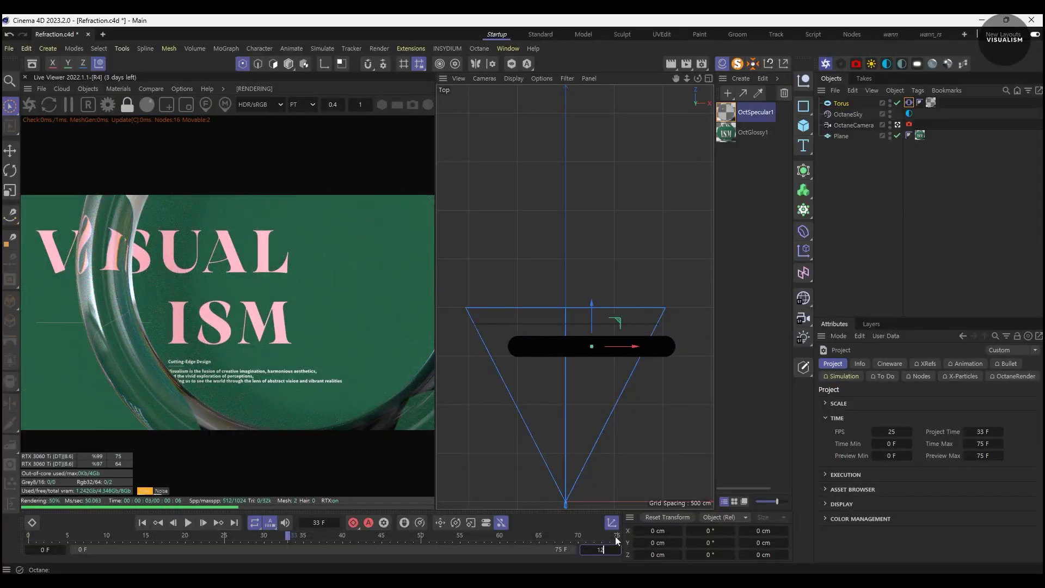